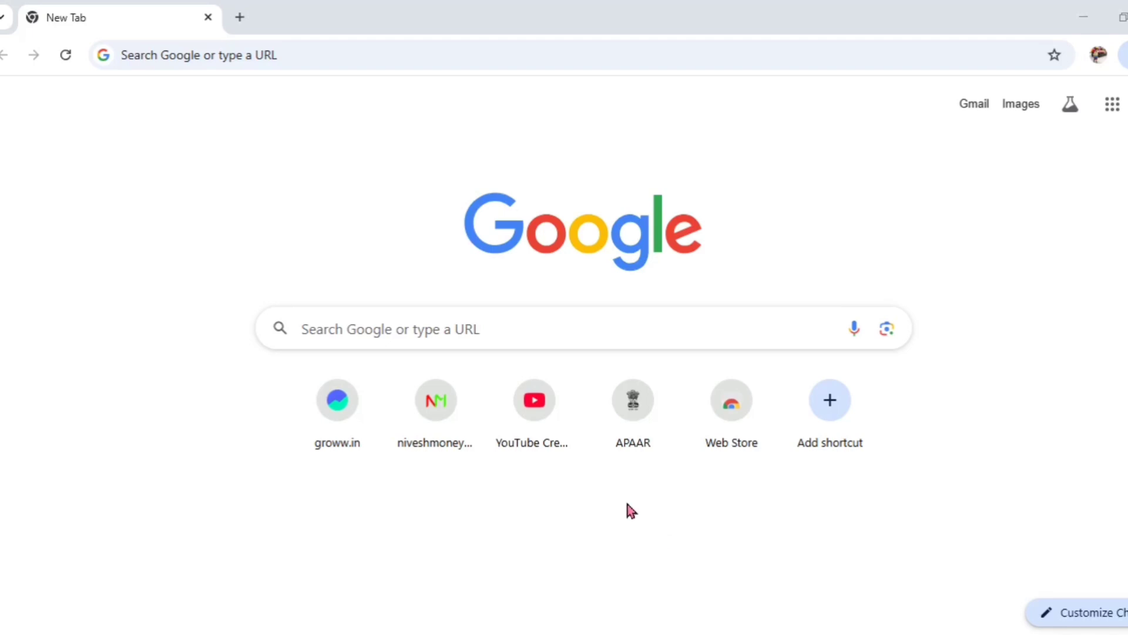
- Search Google for pfms and open the official PFMS website
left_click(400, 324)
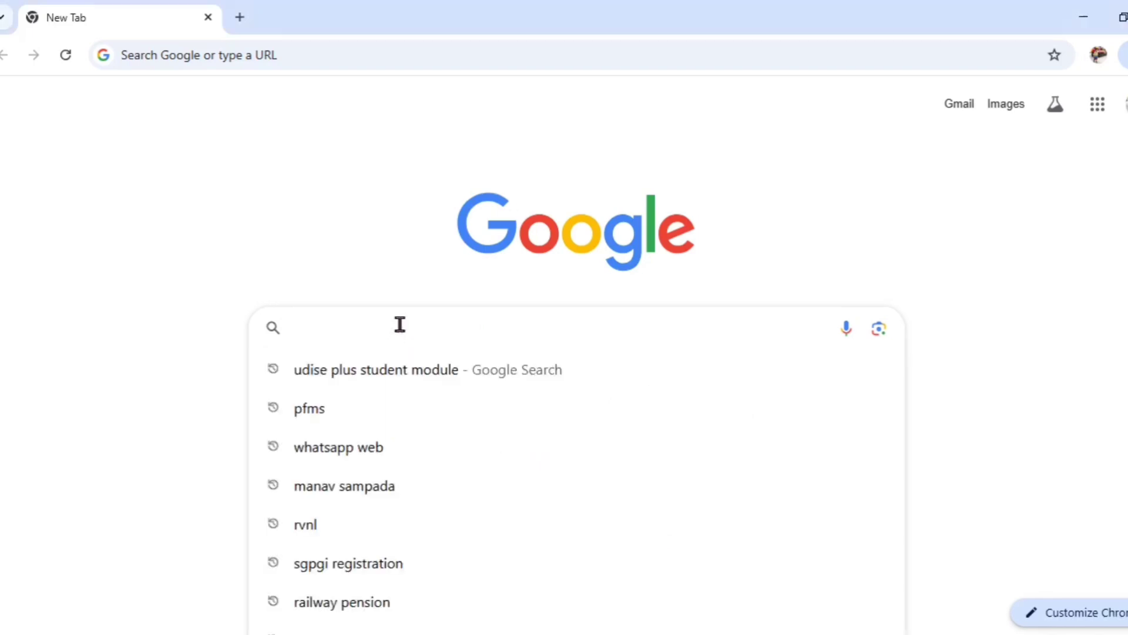
type("pfms")
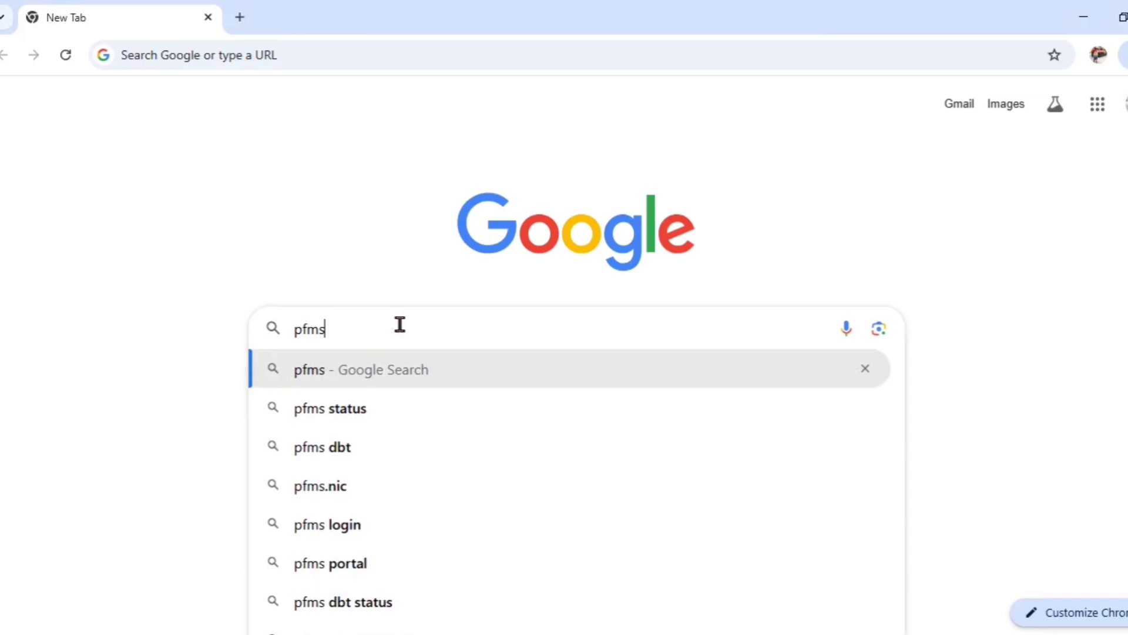
left_click(337, 370)
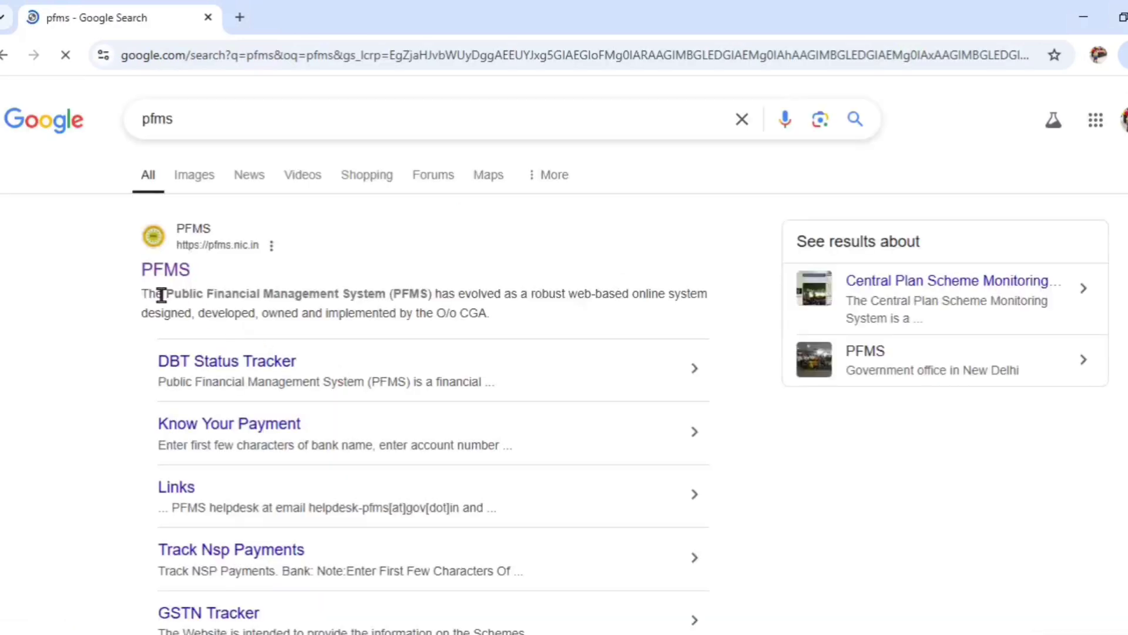
left_click(177, 274)
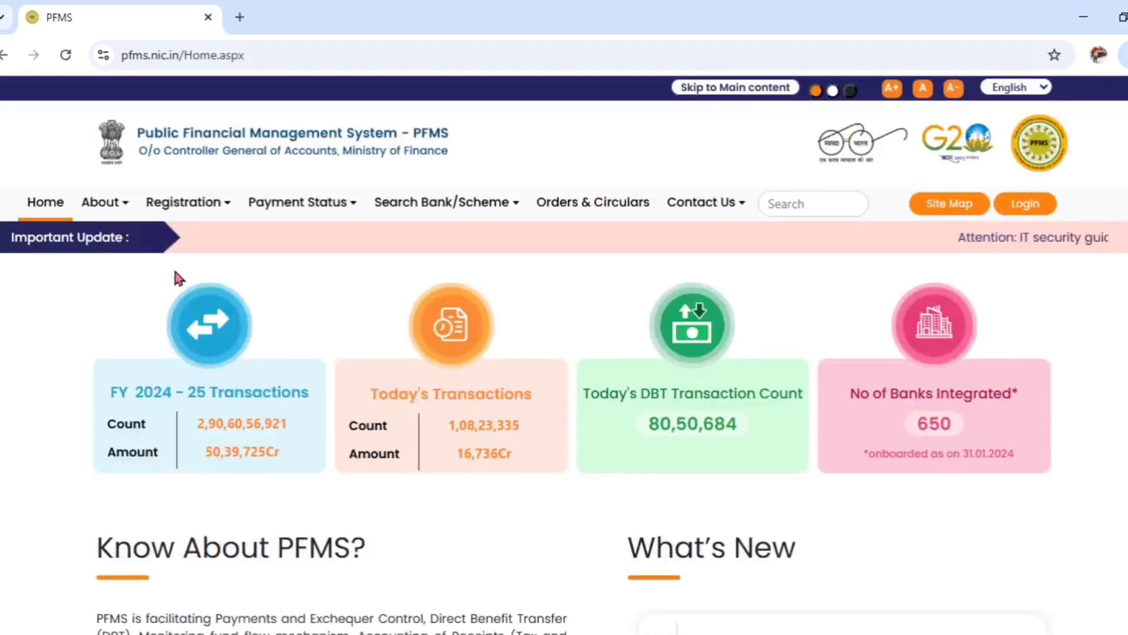
- Log in to PFMS for financial year 2024-2025 and open the form for adding a new expenditure
left_click(1037, 205)
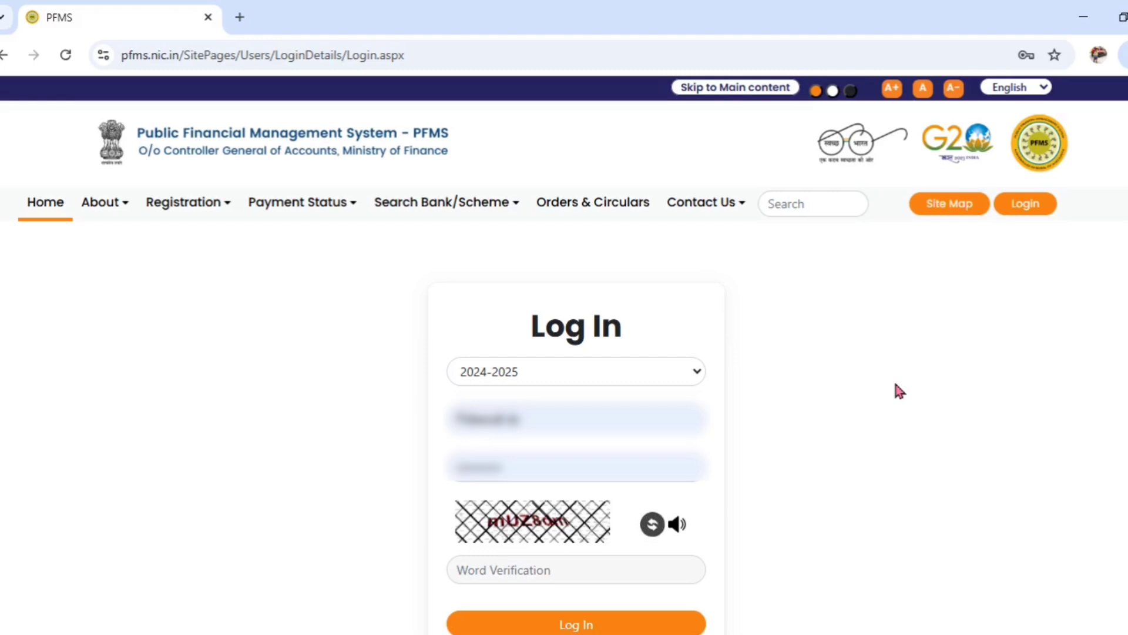
scroll(895, 385, "down", 3)
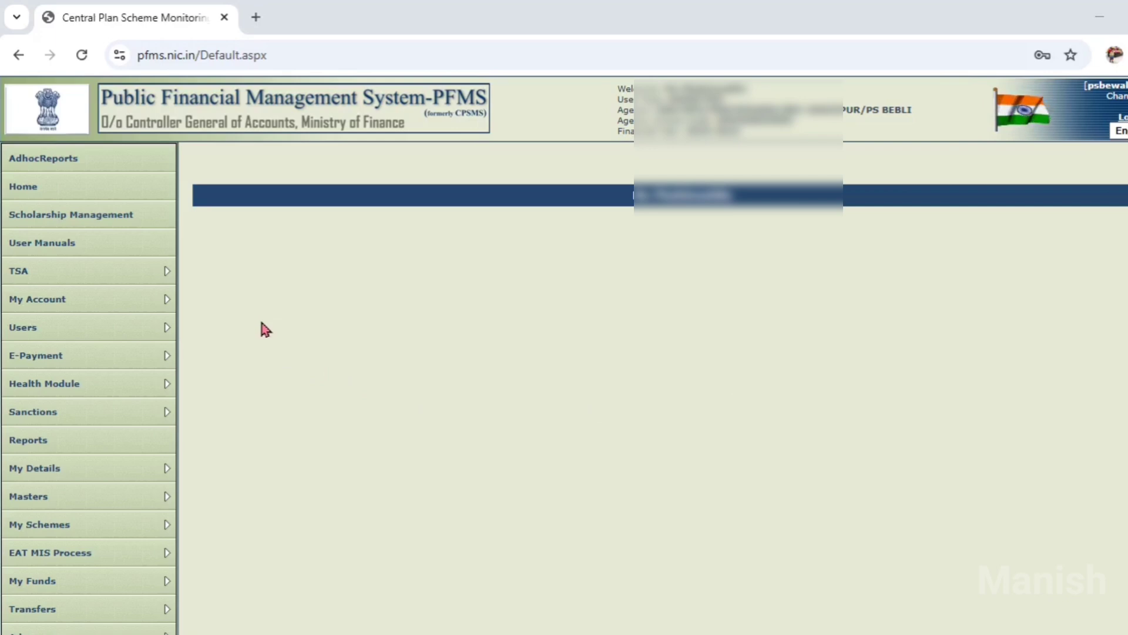
scroll(136, 400, "down", 4)
mouse_move(87, 470)
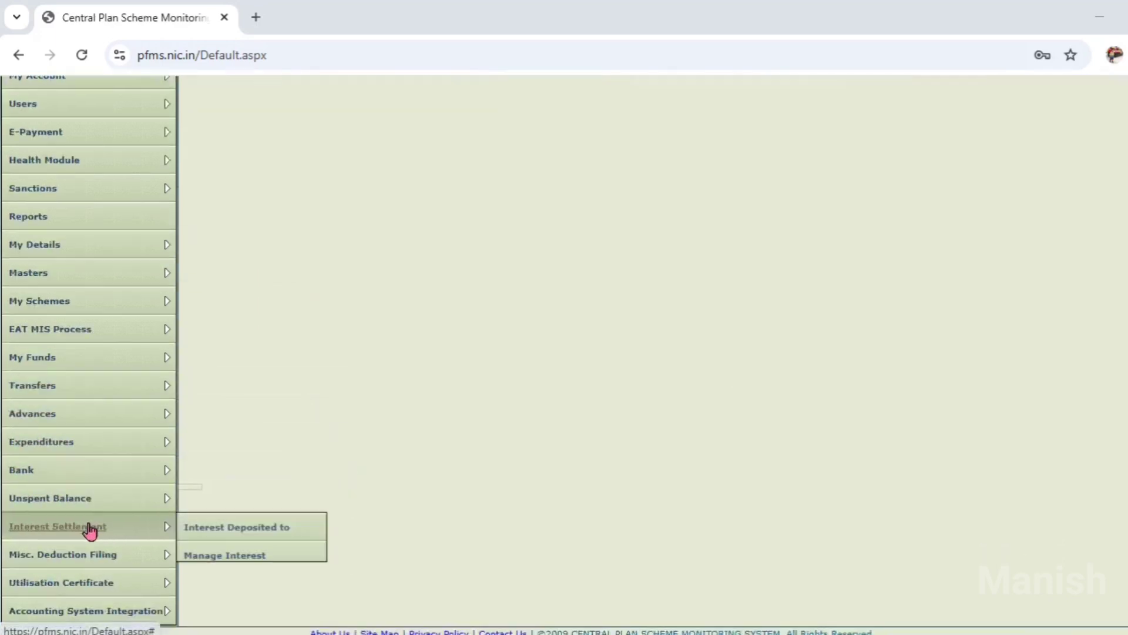
mouse_move(116, 451)
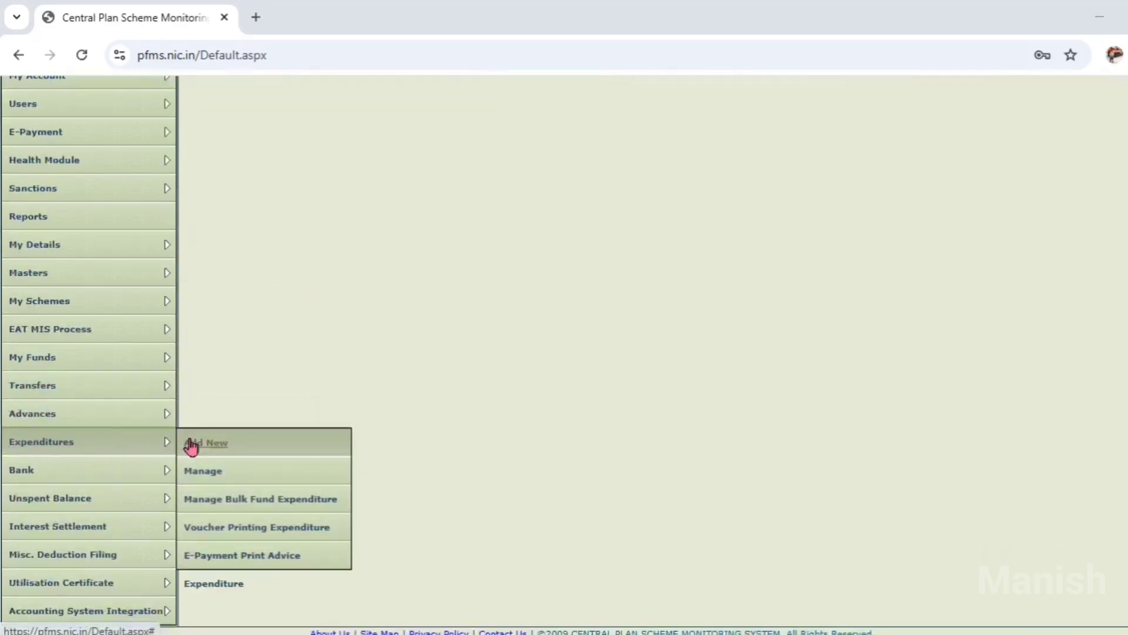
left_click(264, 450)
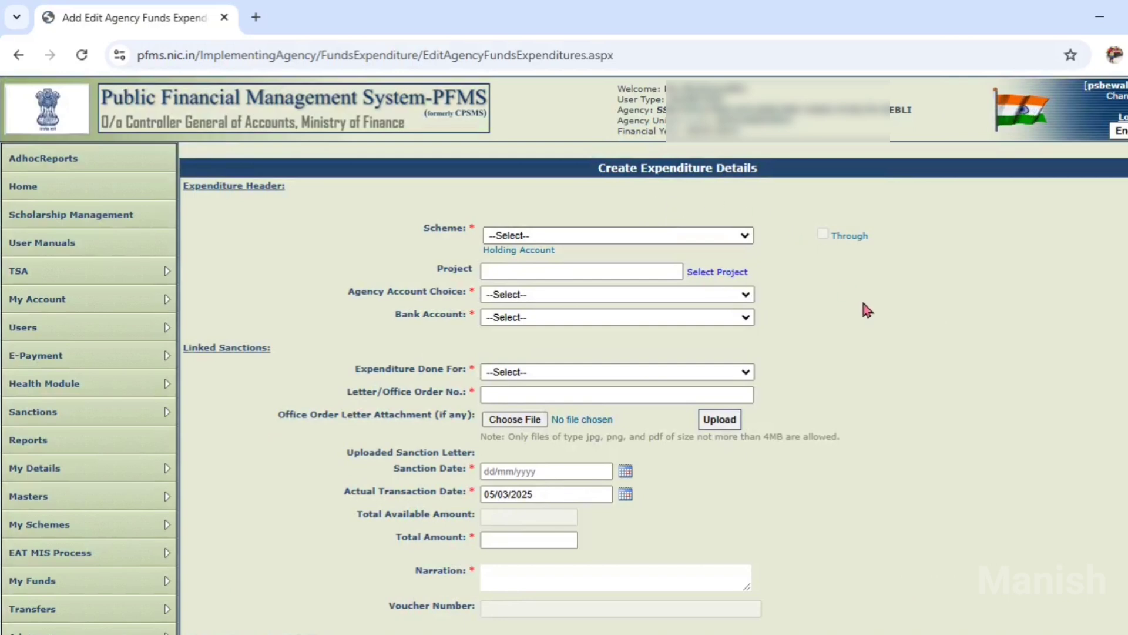
- Choose the scheme UP113 - Samgra Shiksha (Elementary Education) 3667 UP and the agency's Bank of Baroda account for the expenditure
left_click(728, 232)
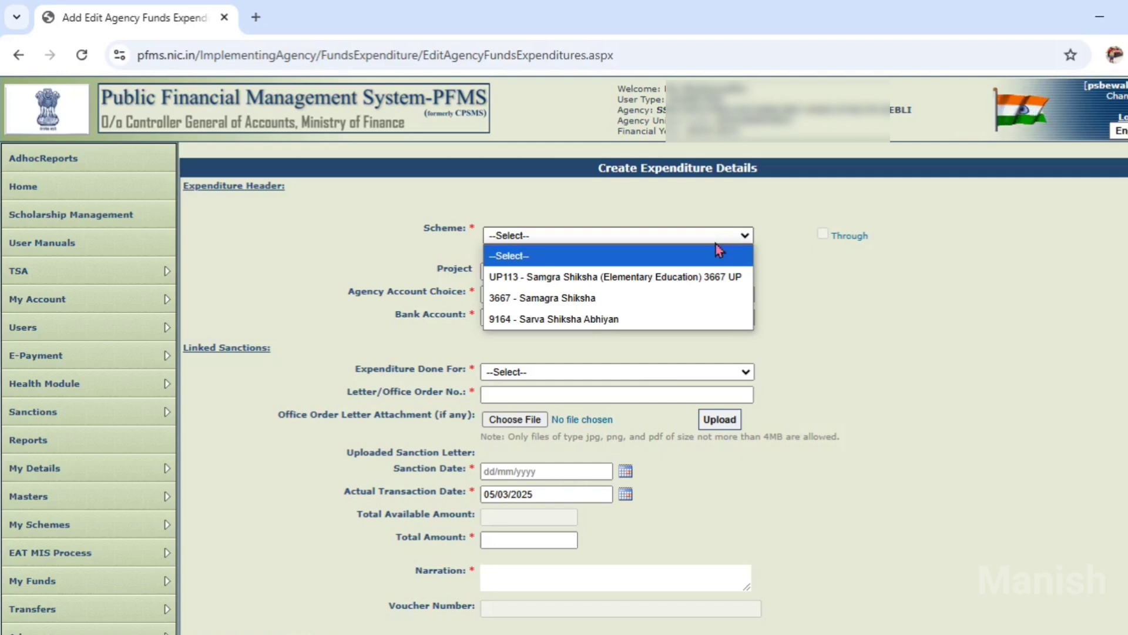
left_click(707, 273)
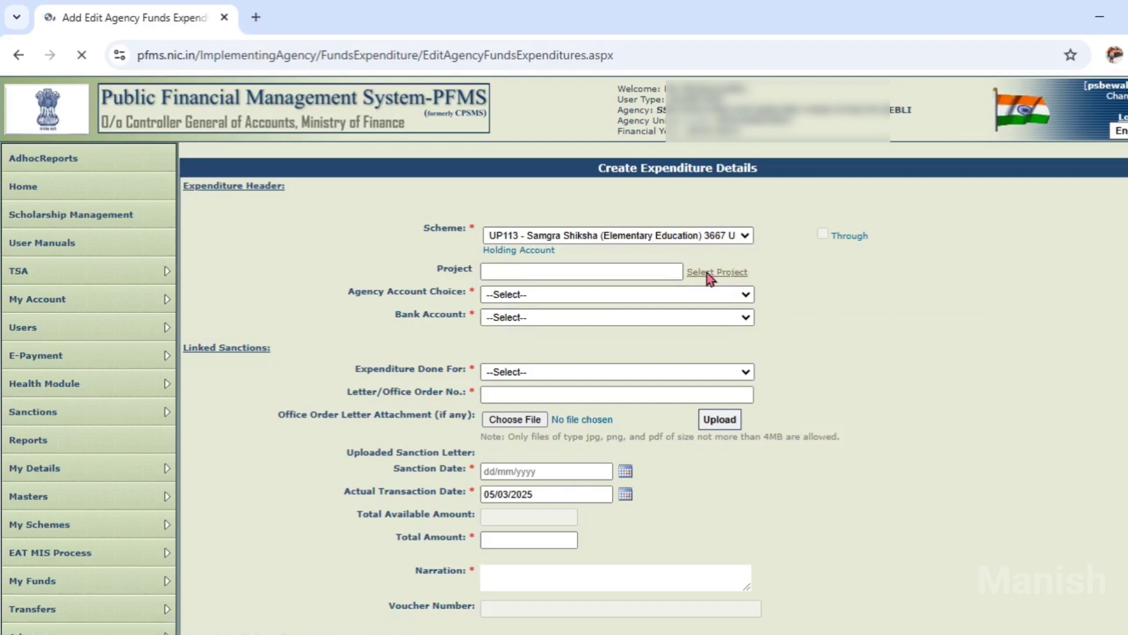
left_click(531, 318)
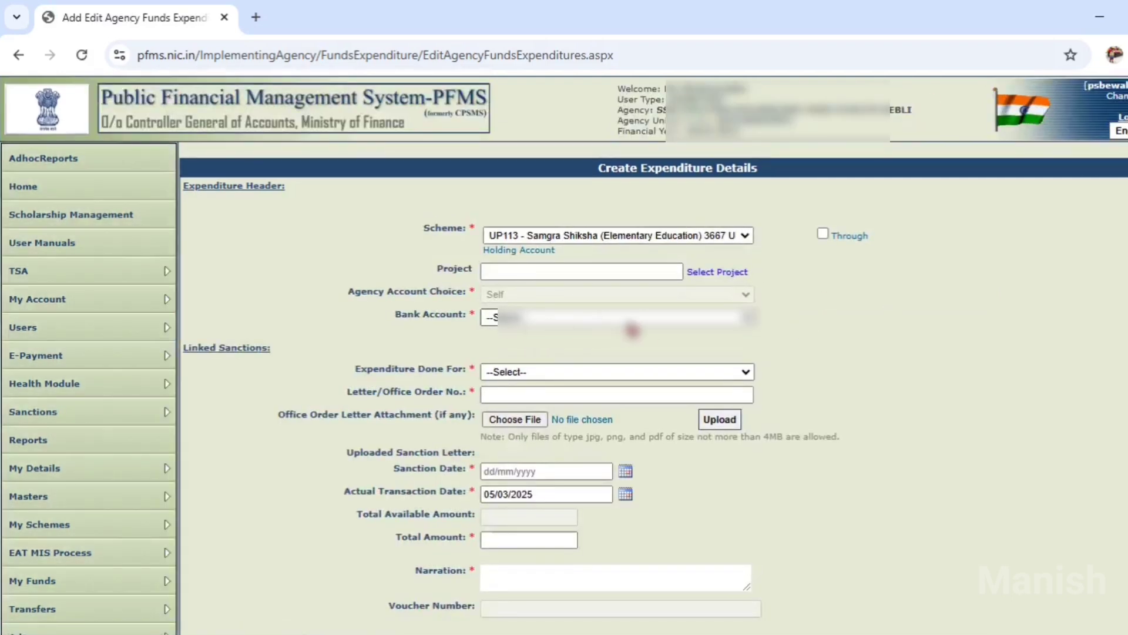
left_click(718, 323)
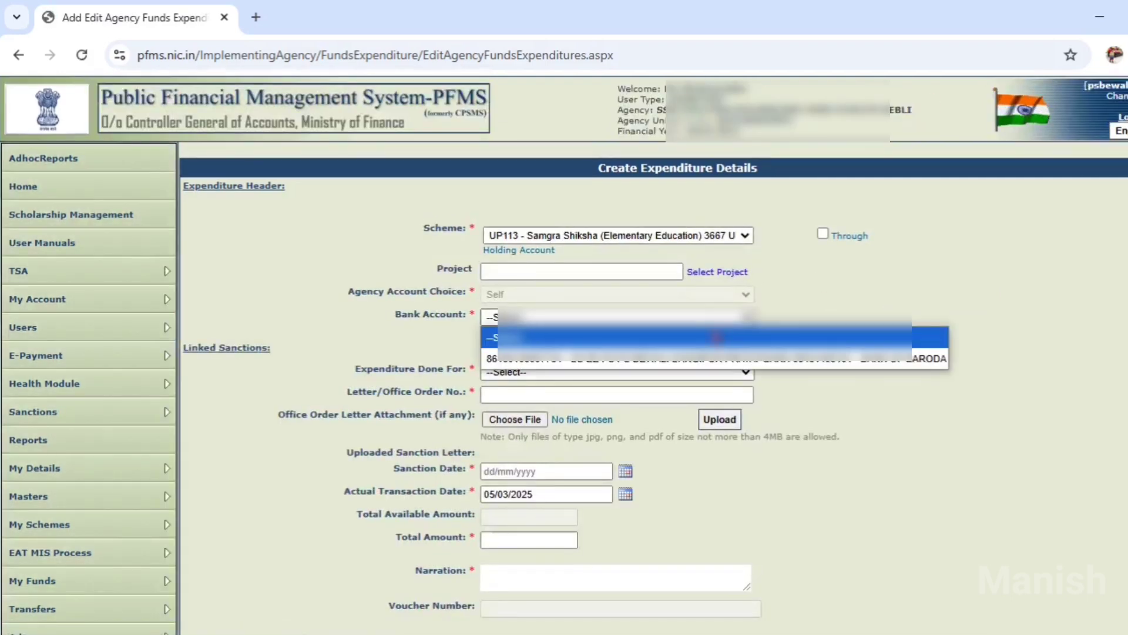
left_click(717, 359)
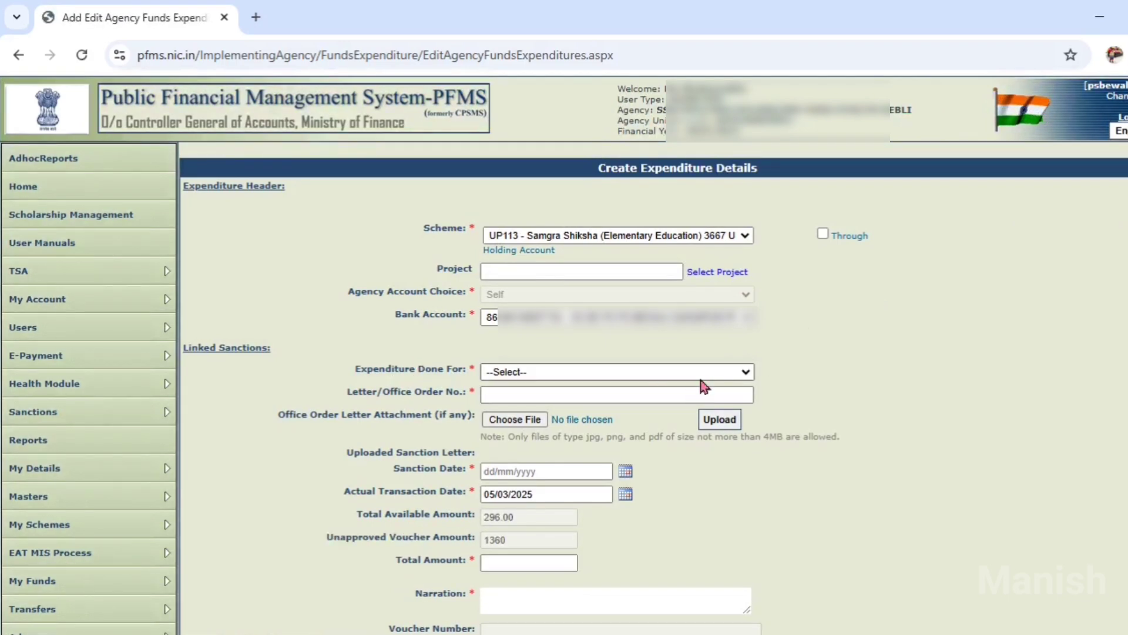
- Set the expenditure as done for Vendors and choose the fifth vendor in the vendor list
left_click(747, 372)
left_click(579, 414)
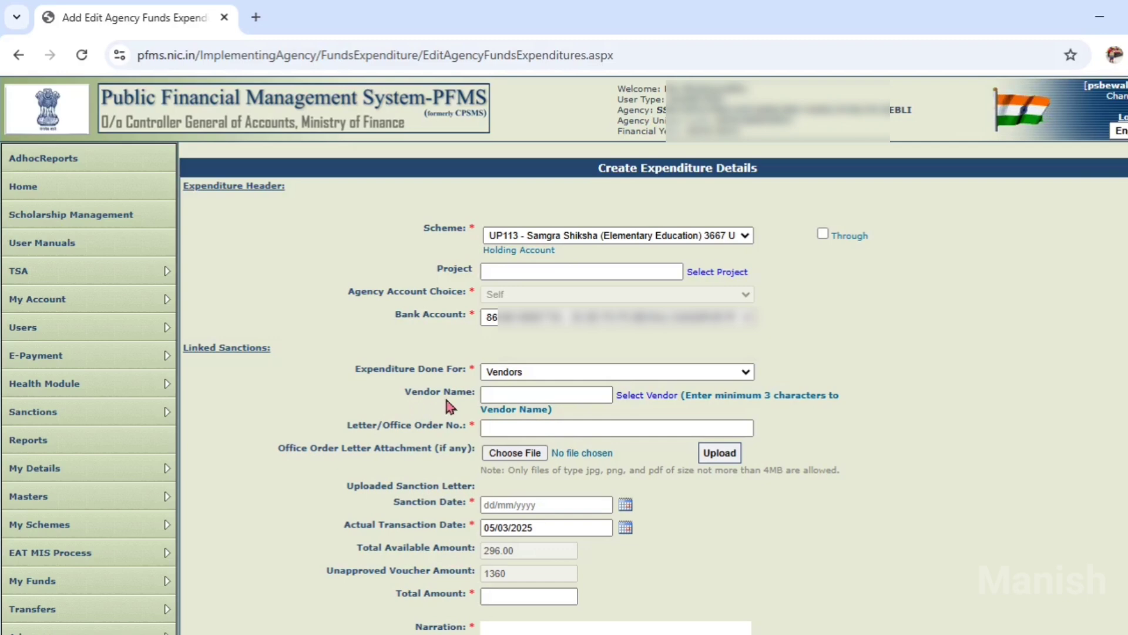
left_click(651, 402)
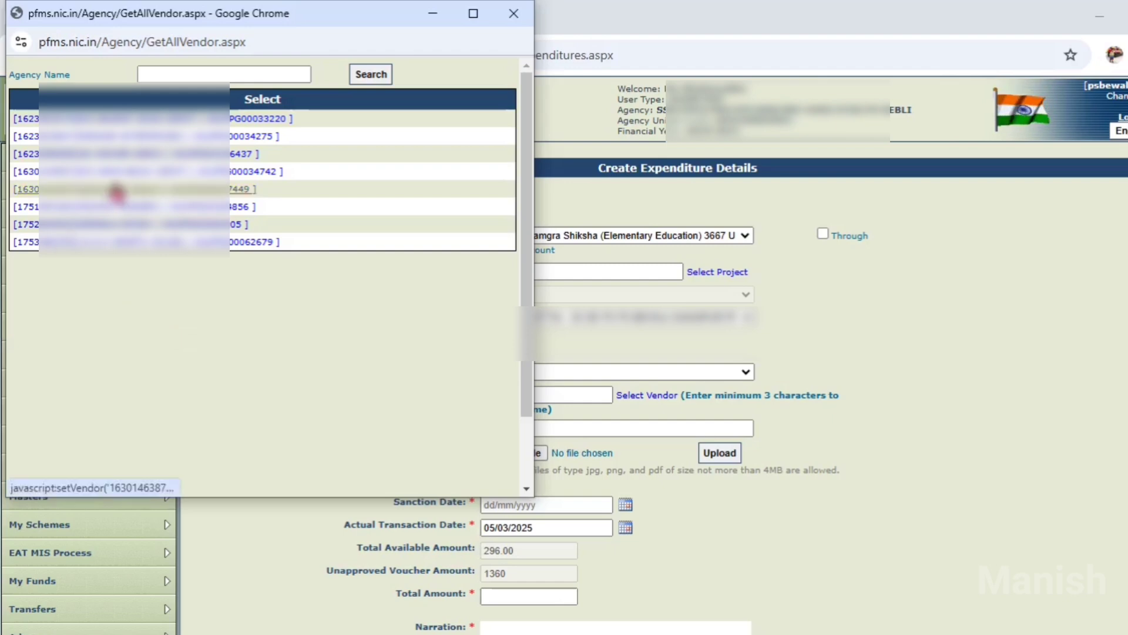
left_click(117, 189)
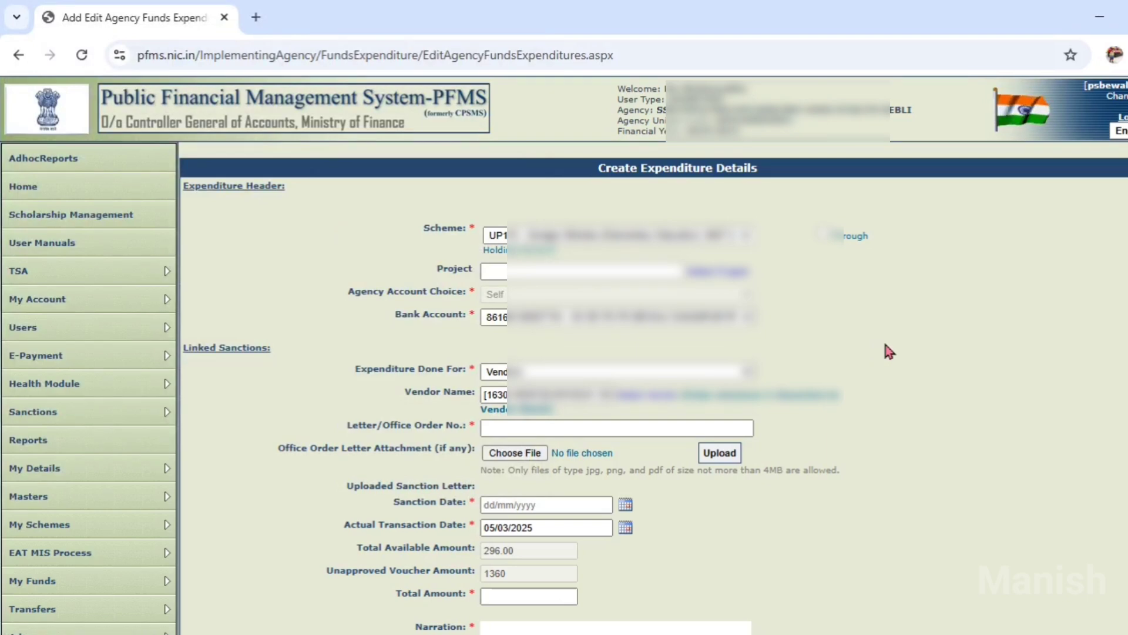
- Enter the letter/office order number and set the sanction date to 05/03/2025
scroll(889, 350, "down", 1)
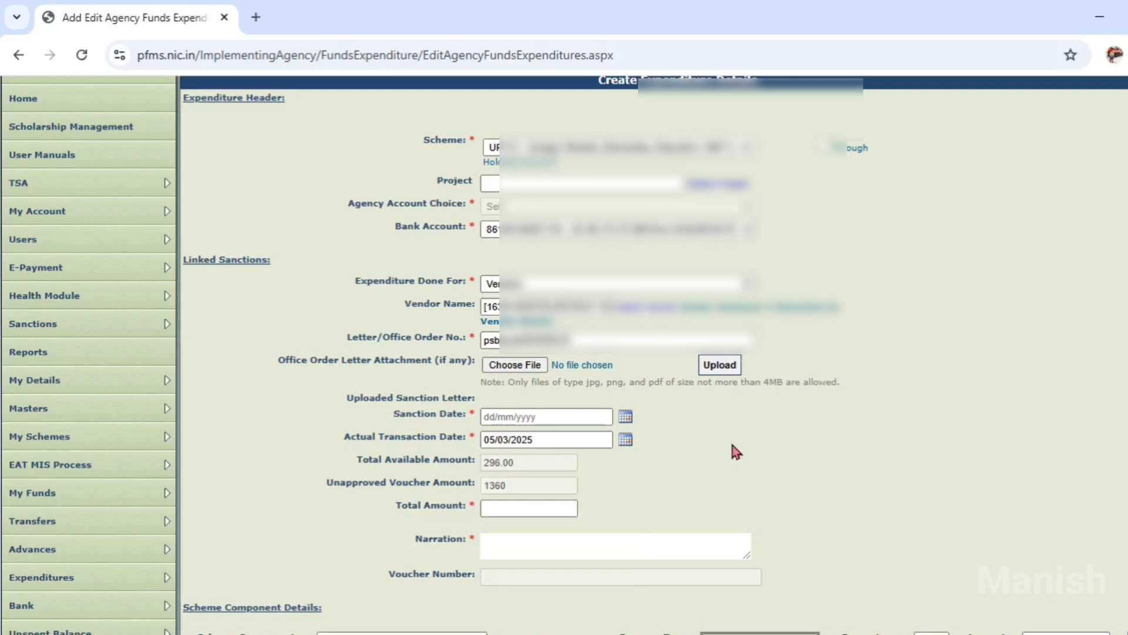
left_click(626, 416)
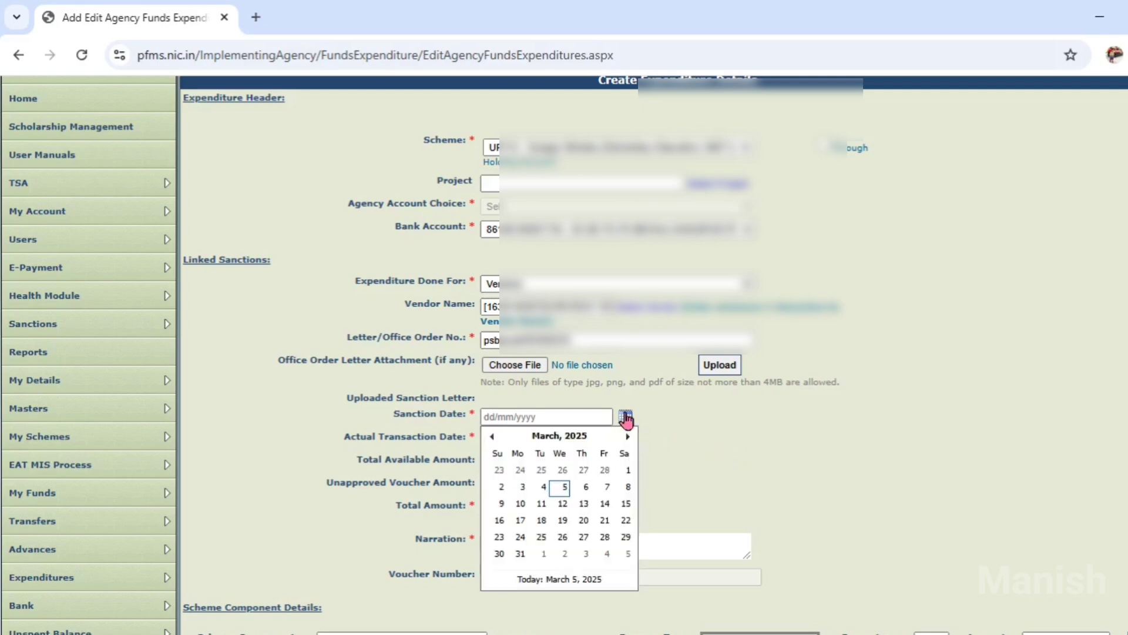
left_click(565, 487)
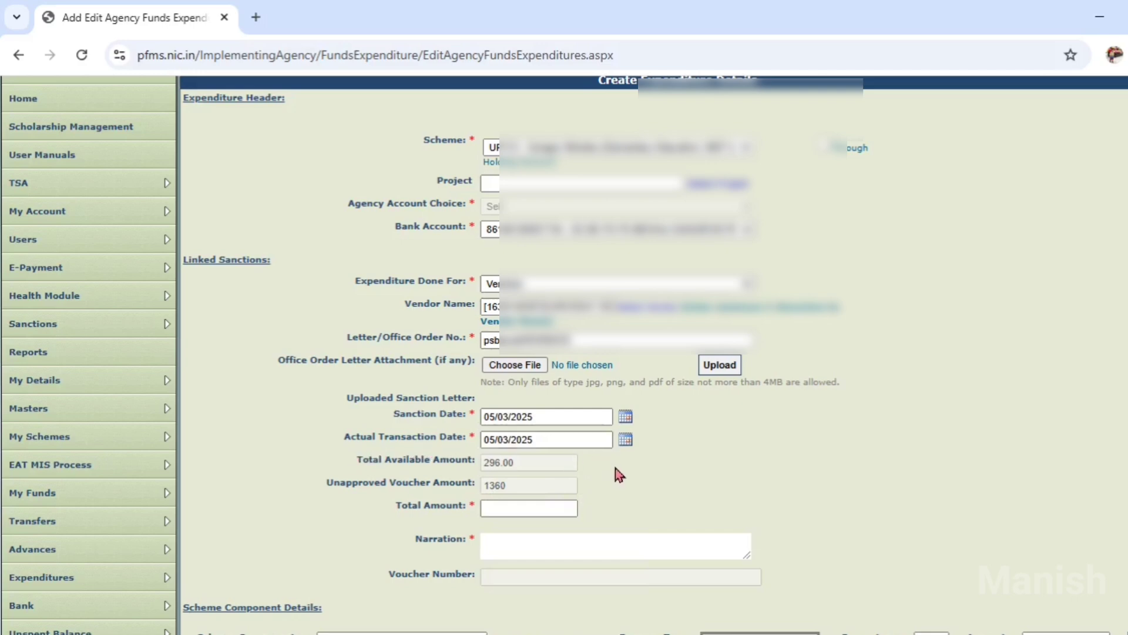
- Set the total amount to 296 and enter the narration "child trafiking and MIS"
scroll(617, 473, "down", 2)
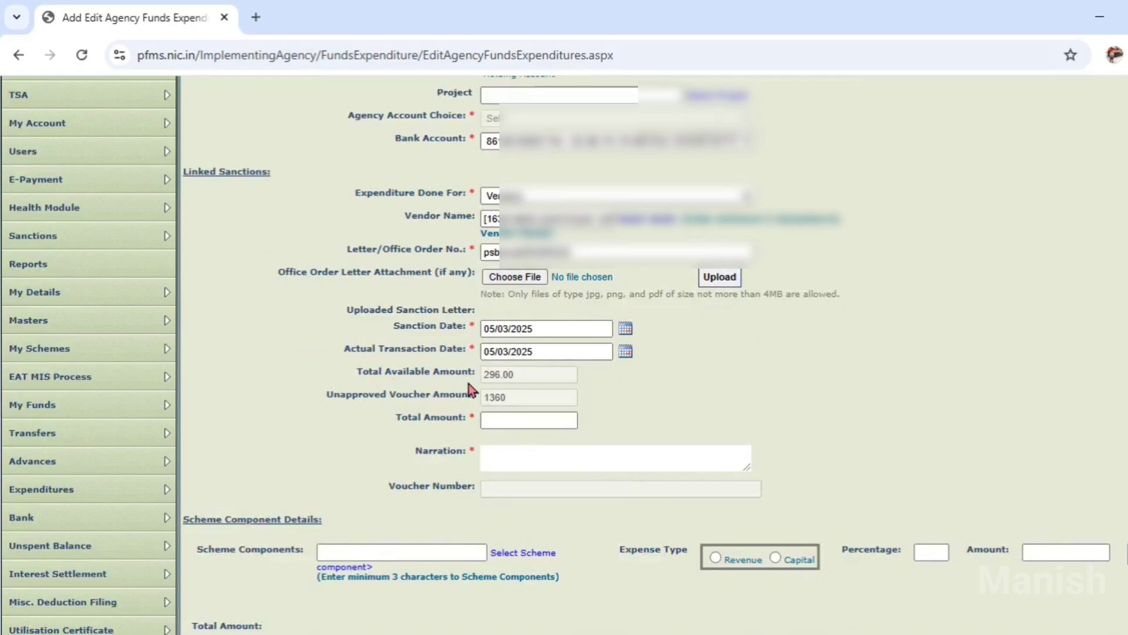
mouse_move(504, 385)
left_click(556, 419)
type("2")
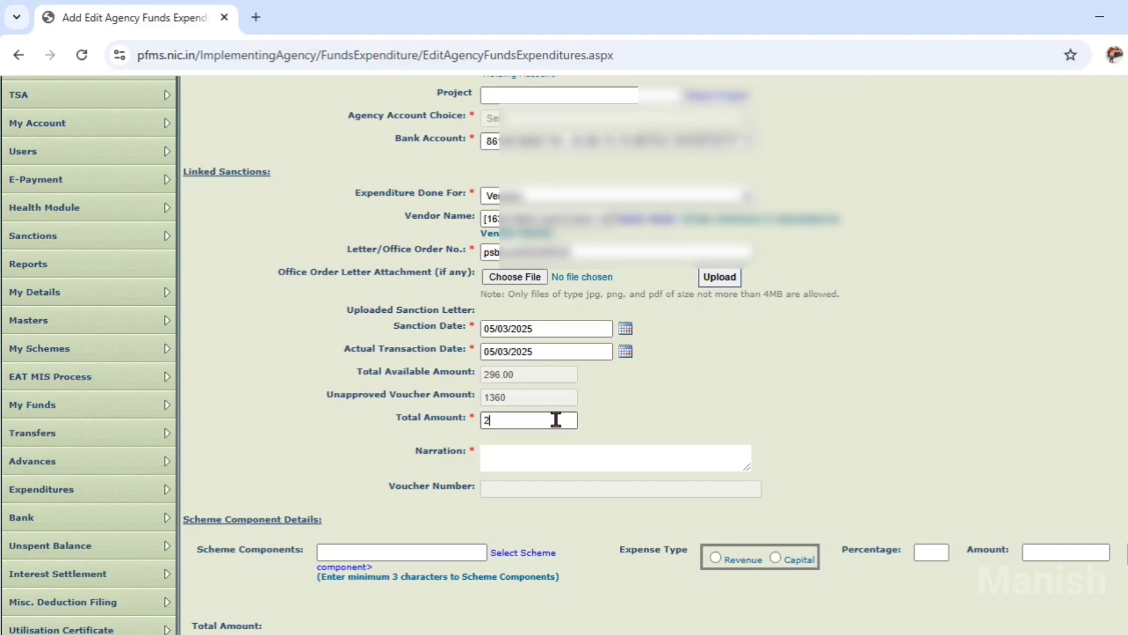
type("96")
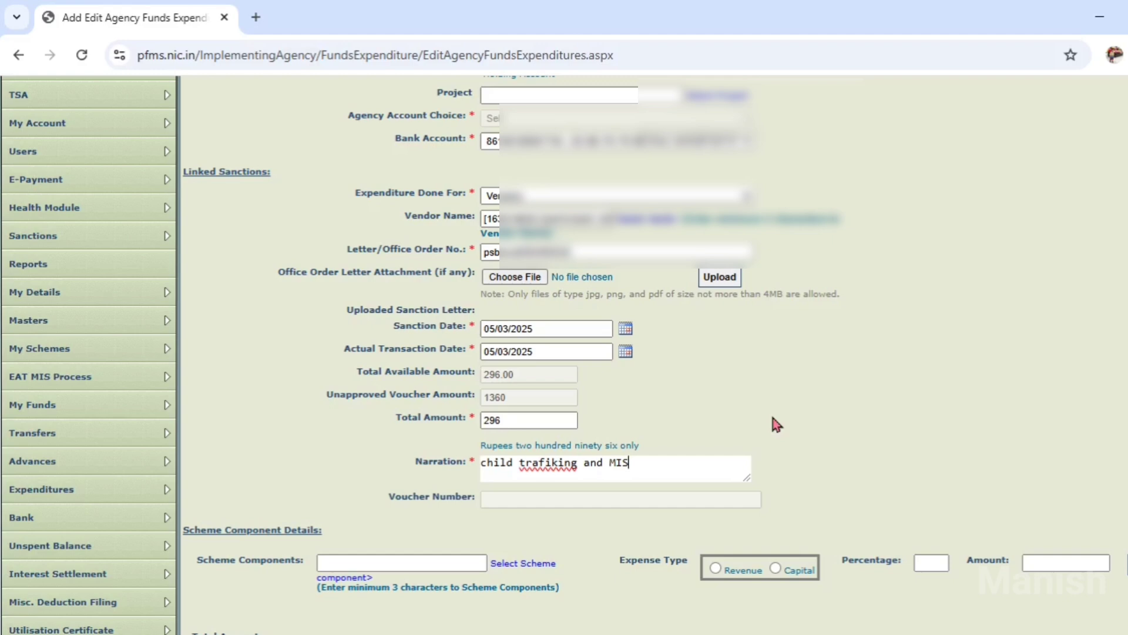
- Search the scheme component tree for F.01.30.01
scroll(566, 528, "down", 2)
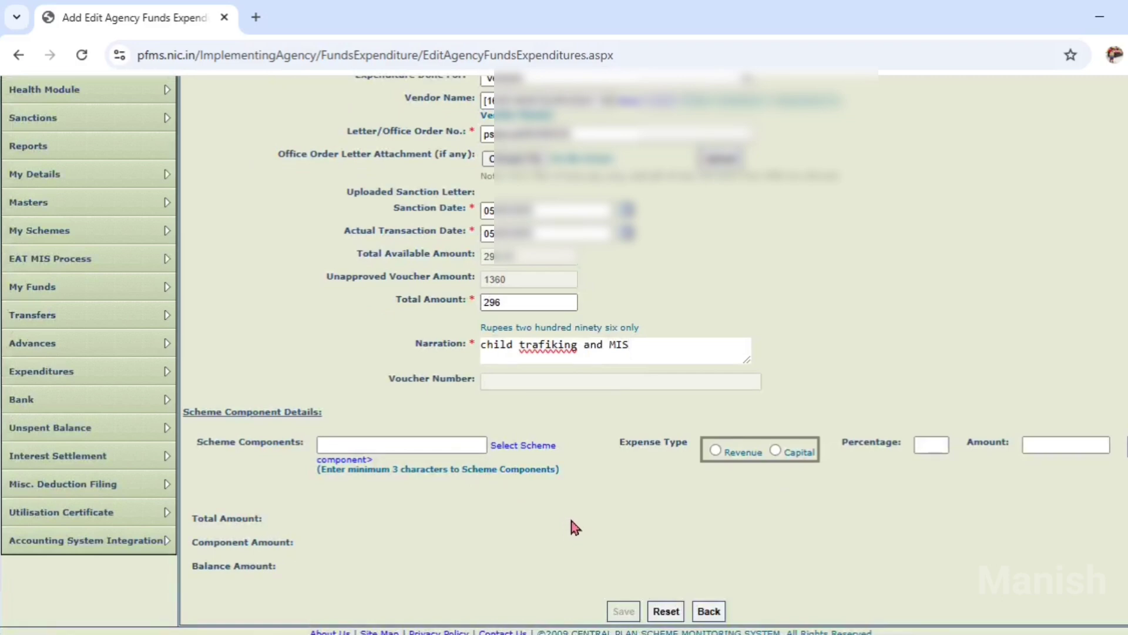
left_click(528, 448)
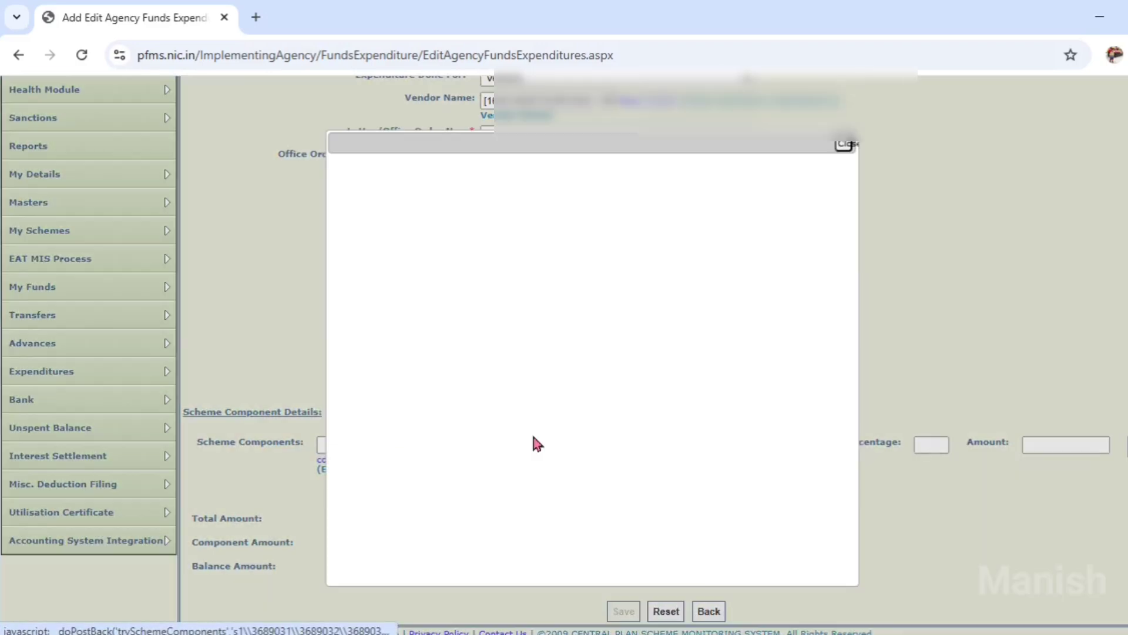
scroll(758, 298, "up", 5)
scroll(985, 330, "down", 5)
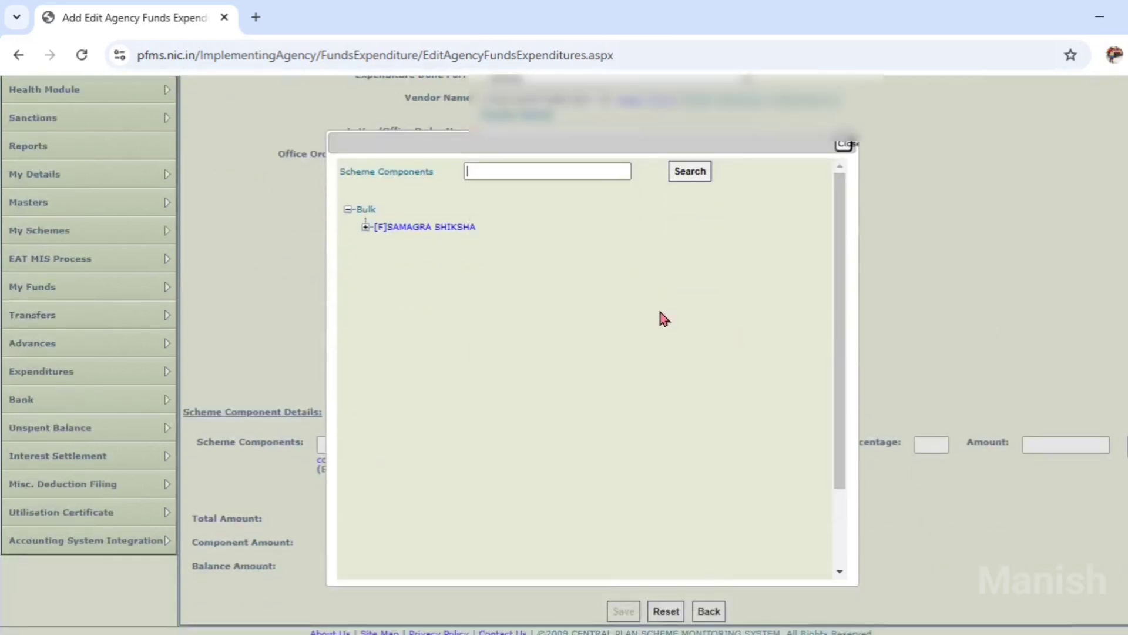
left_click(539, 169)
left_click(513, 202)
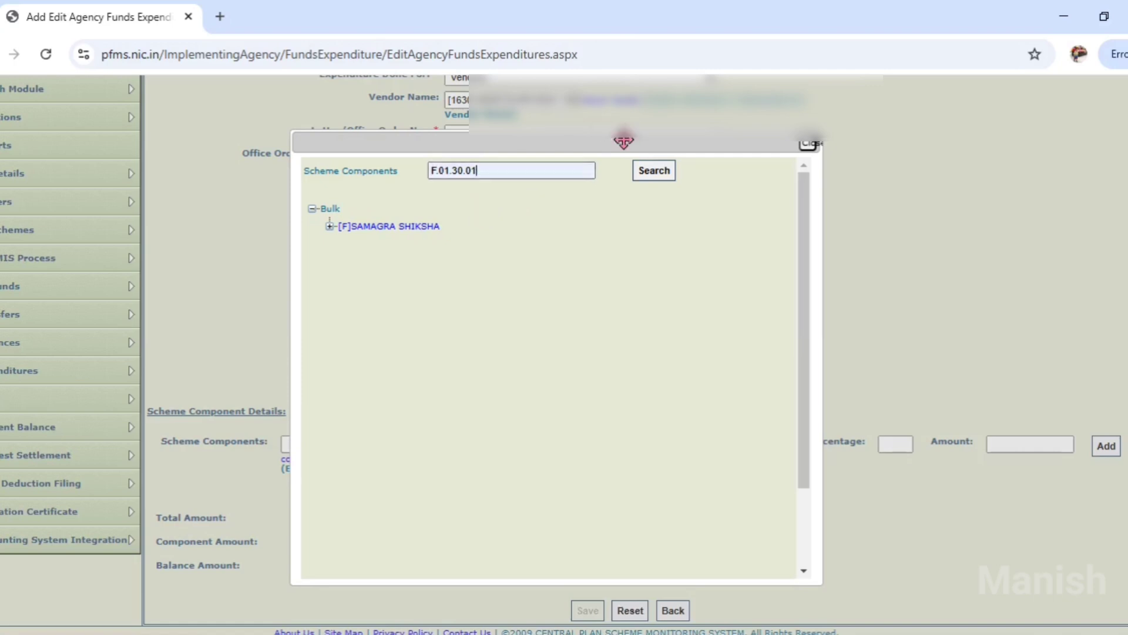
left_click(654, 171)
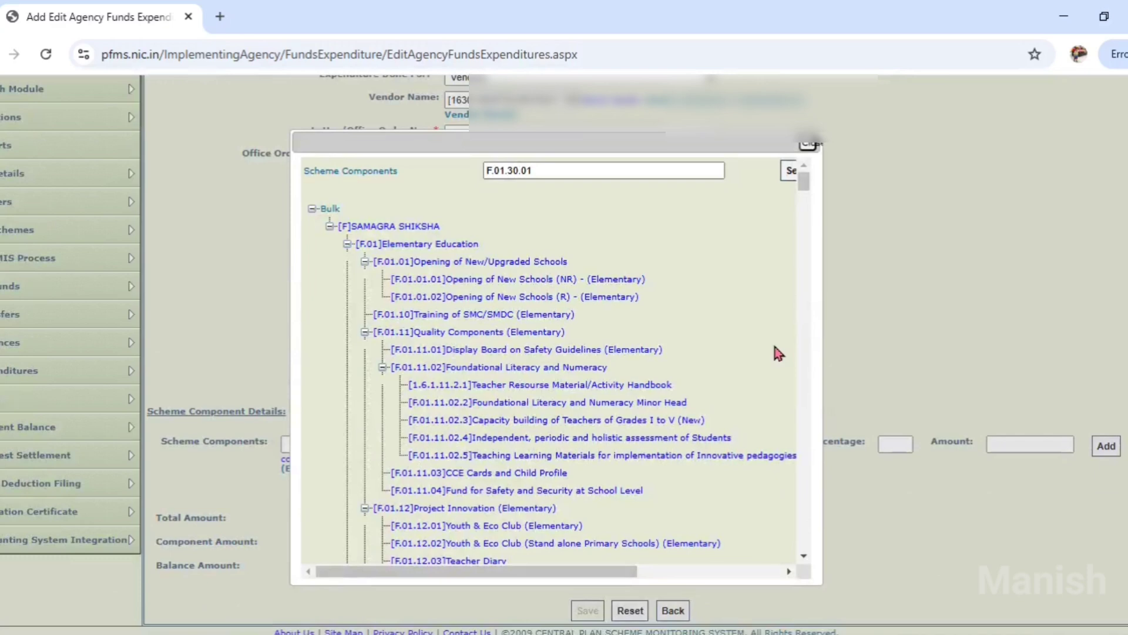
- Find and choose the component [F.01.30.01] Management Information System (UDISE +) under Monitoring Information System (MIS)
scroll(715, 315, "down", 15)
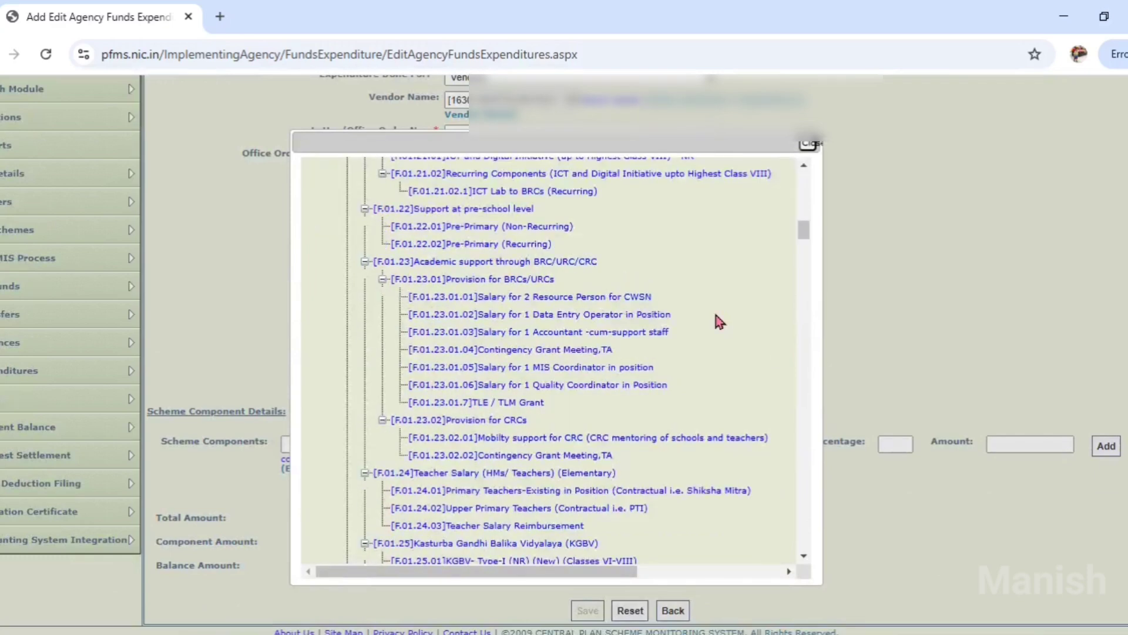
scroll(716, 315, "down", 12)
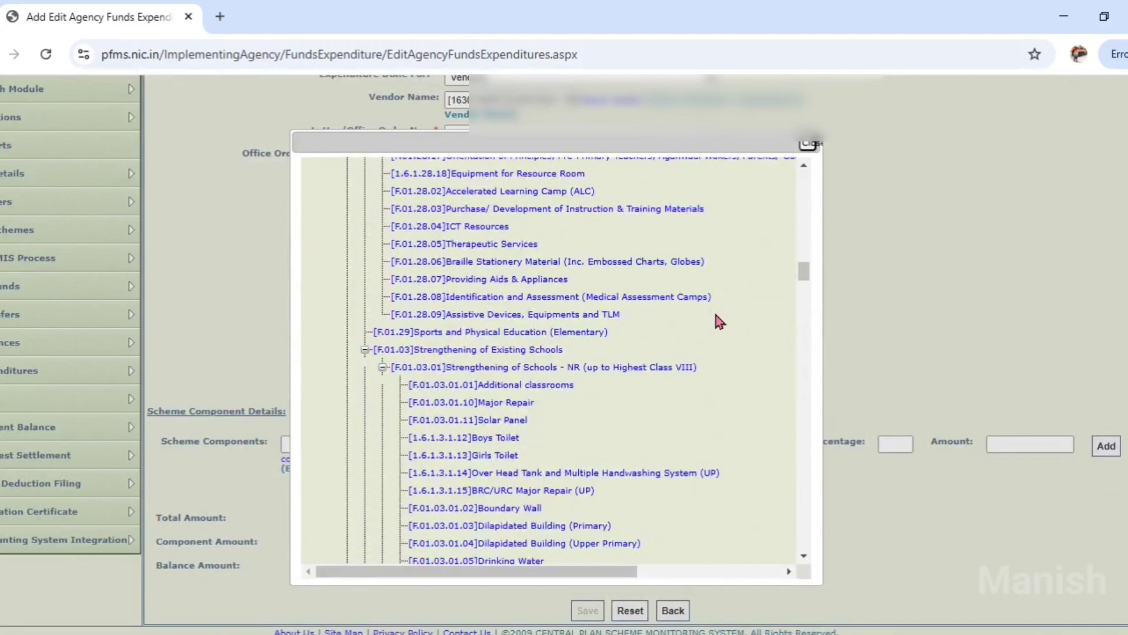
scroll(728, 350, "down", 3)
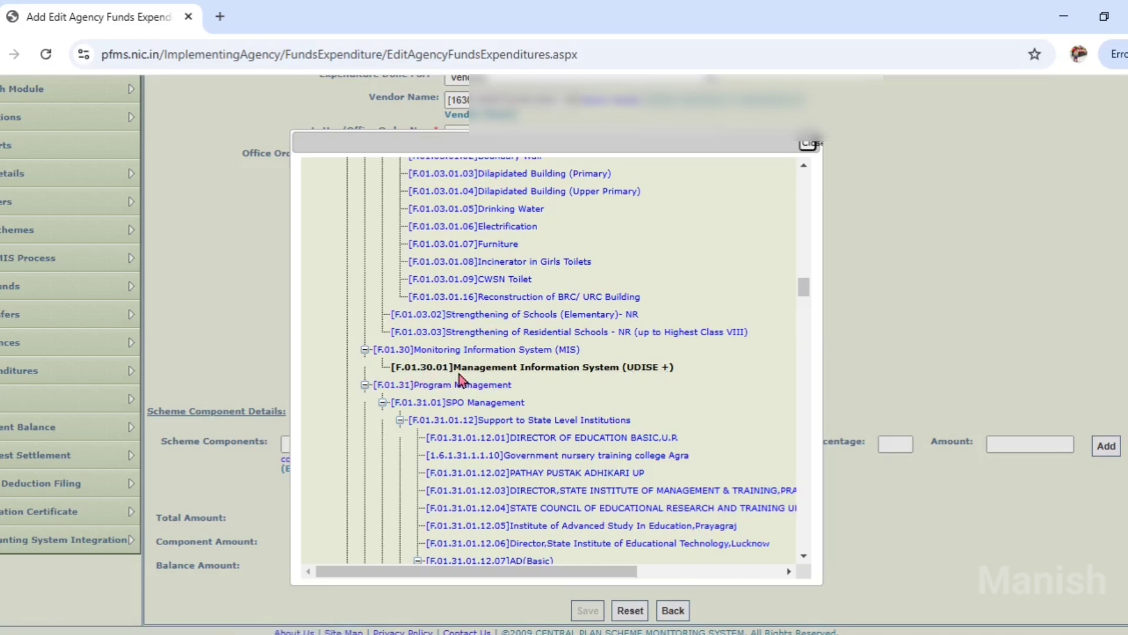
left_click(604, 367)
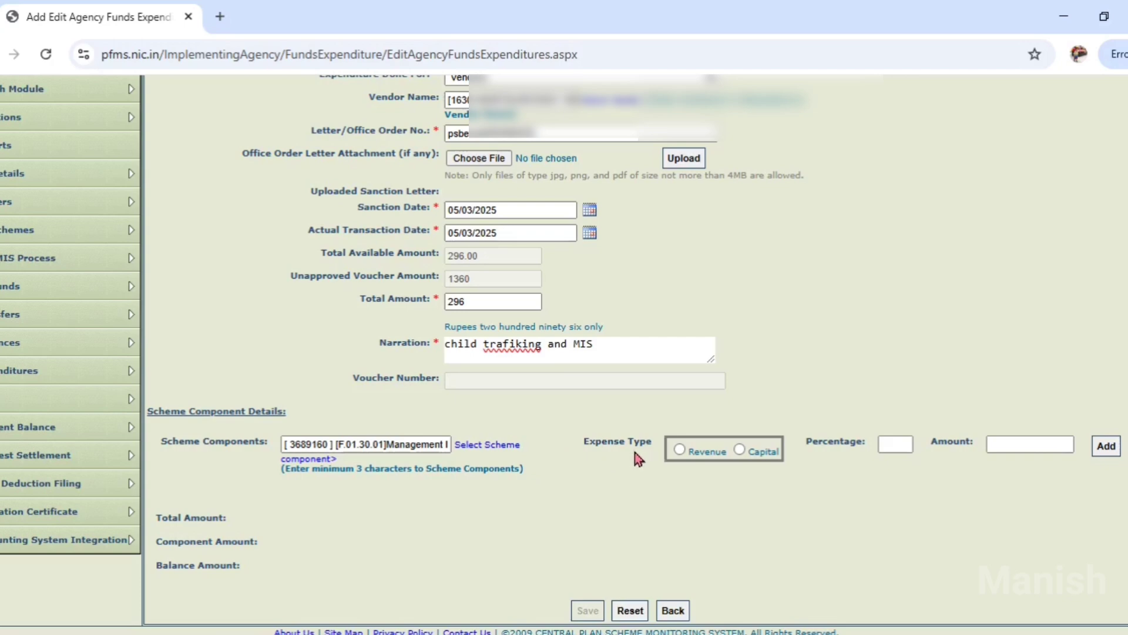
- Set the component's expense type to Revenue with a percentage of 100 and add it to the expenditure
left_click(679, 448)
left_click(883, 445)
type("100")
left_click(1104, 448)
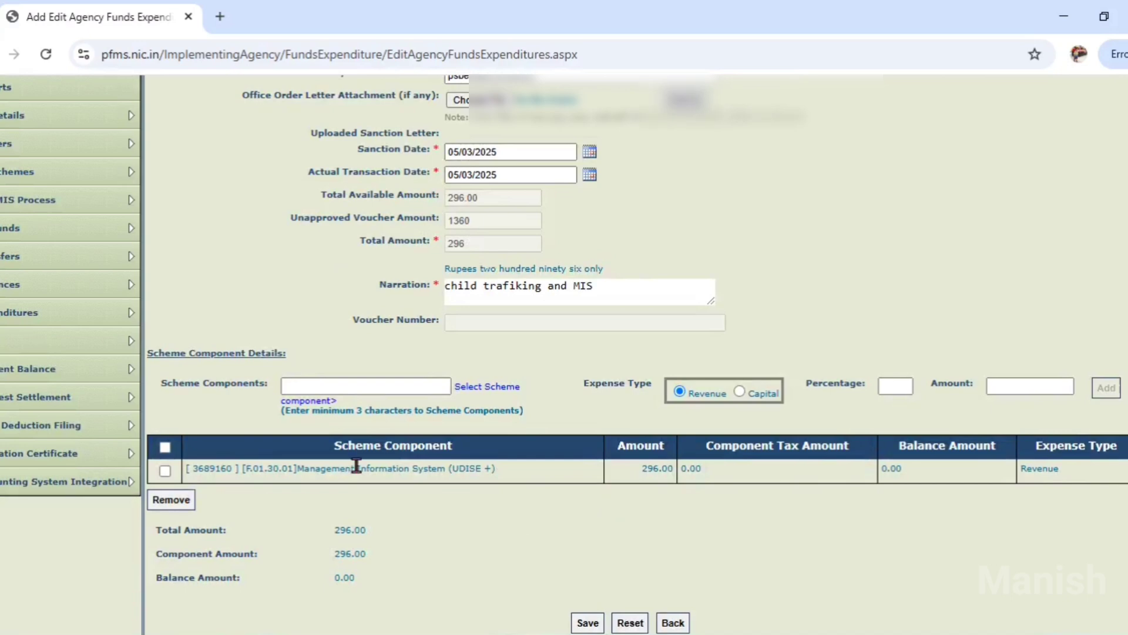
- Select all rows in the scheme component table and save the expenditure
scroll(607, 496, "down", 1)
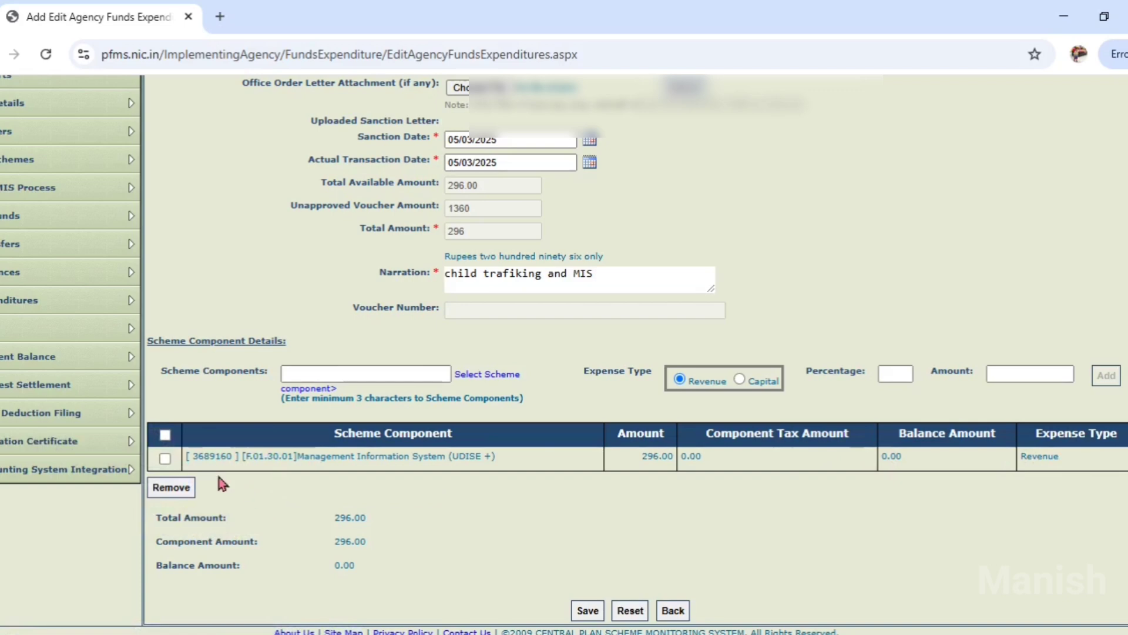
left_click(164, 437)
left_click(587, 611)
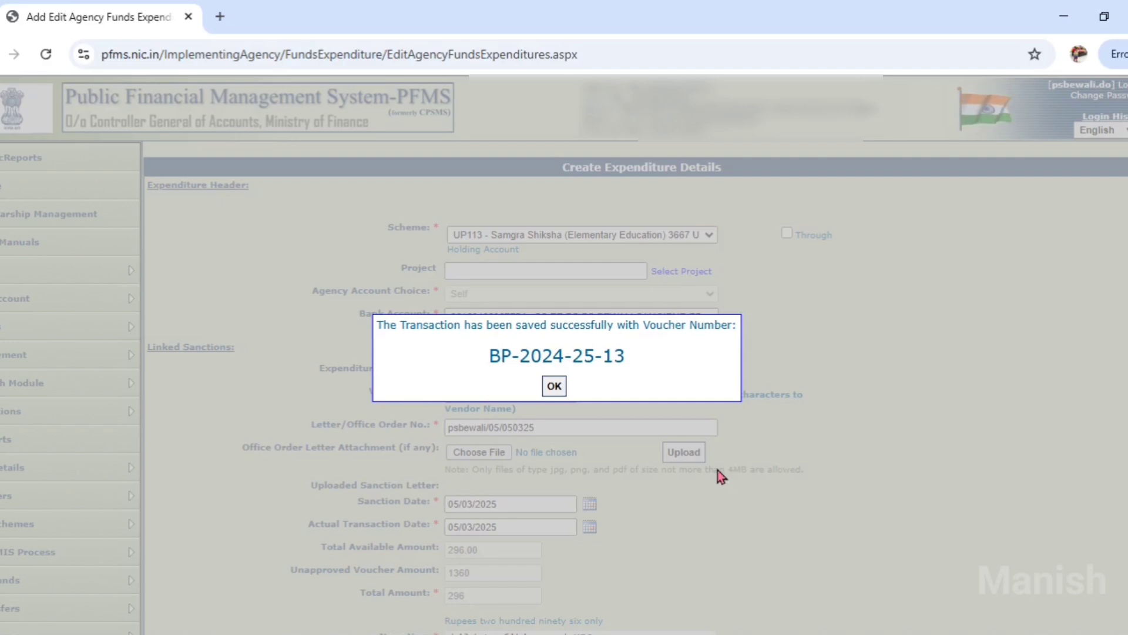
- Dismiss the saved-voucher message and add EPaymentUsingPrintAdvice as the instrument type for the vendor payment
left_click(552, 386)
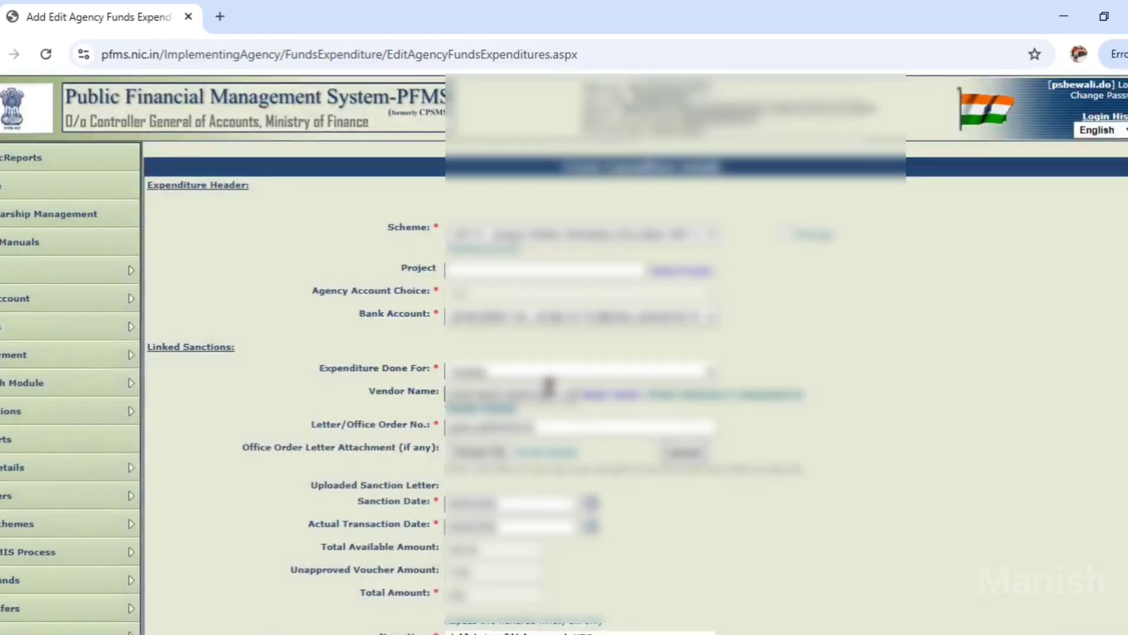
scroll(862, 518, "down", 6)
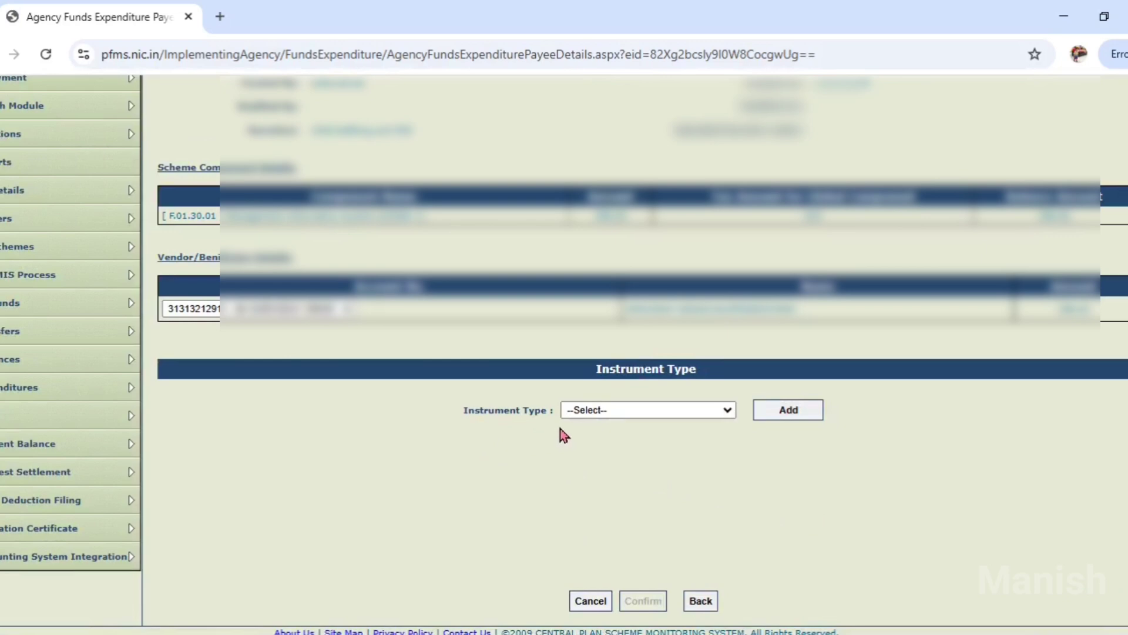
left_click(698, 408)
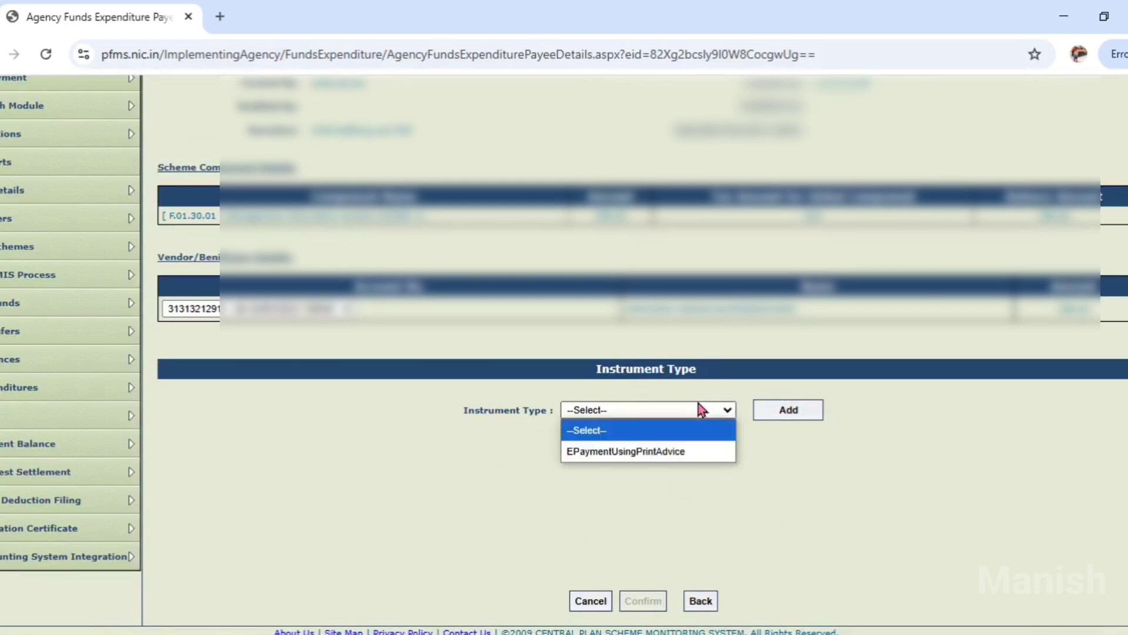
left_click(707, 458)
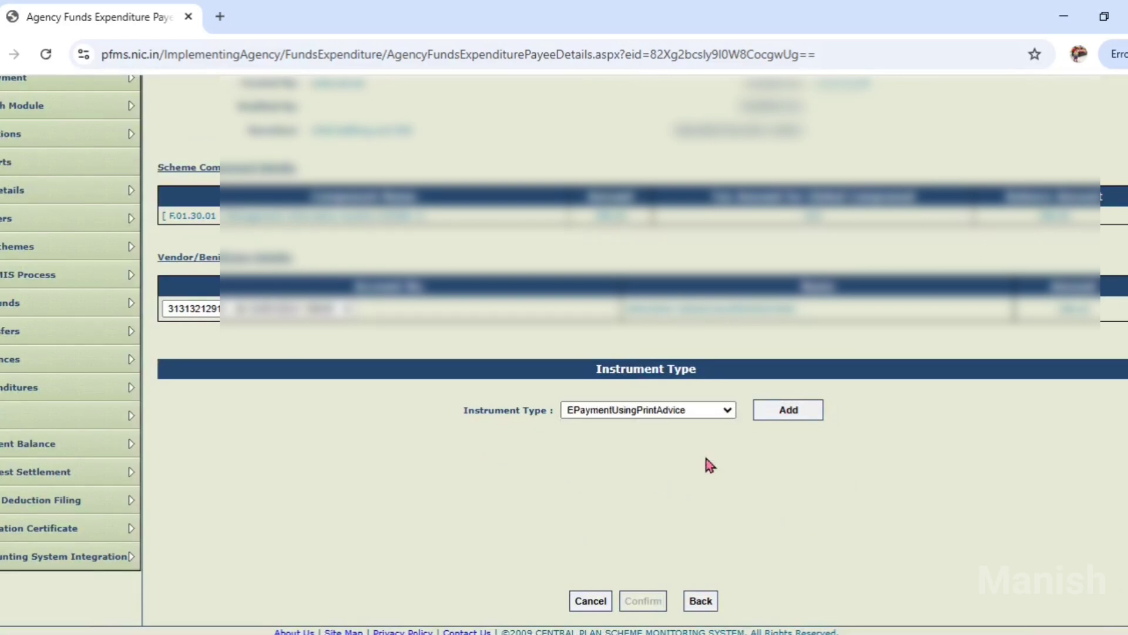
left_click(810, 412)
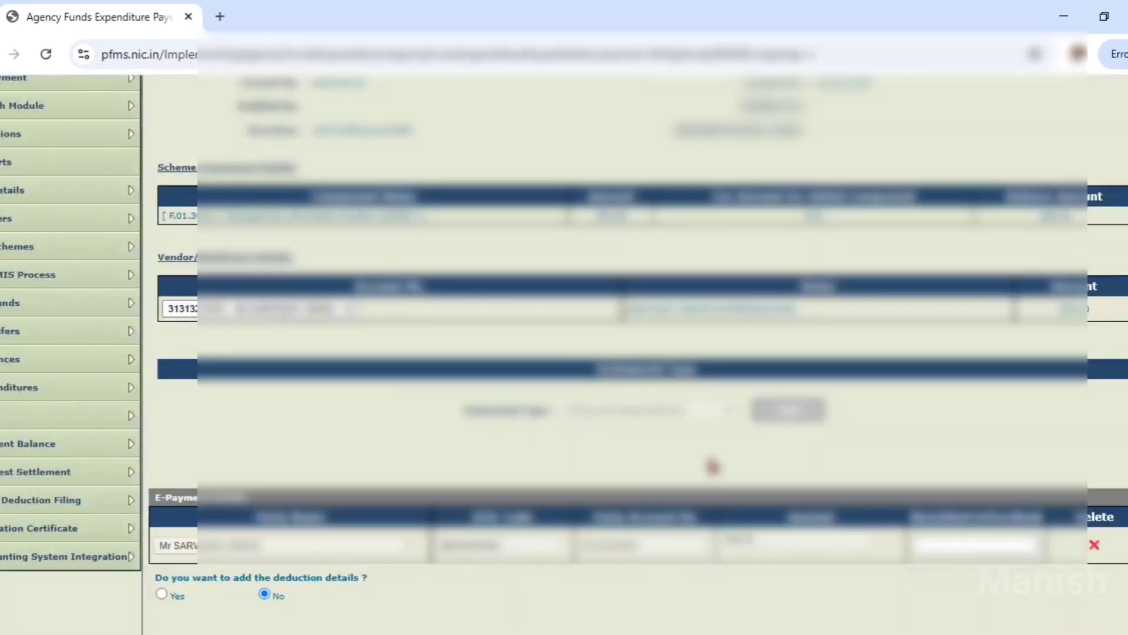
- Confirm the payee details of the e-payment and submit the expenditure for approval
scroll(713, 468, "down", 1)
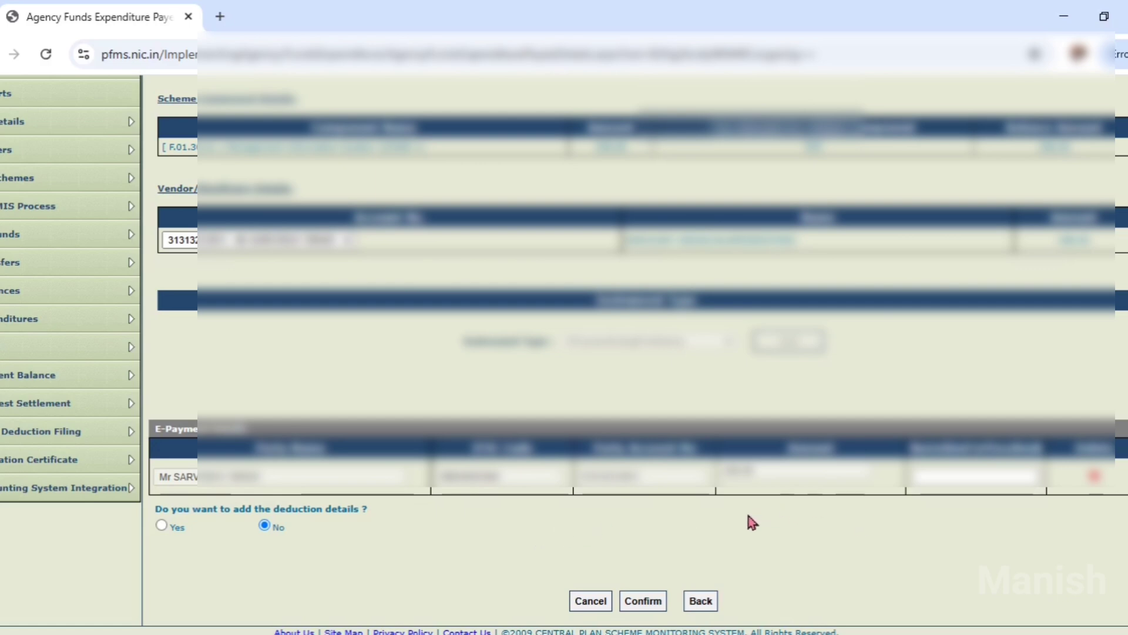
left_click(644, 591)
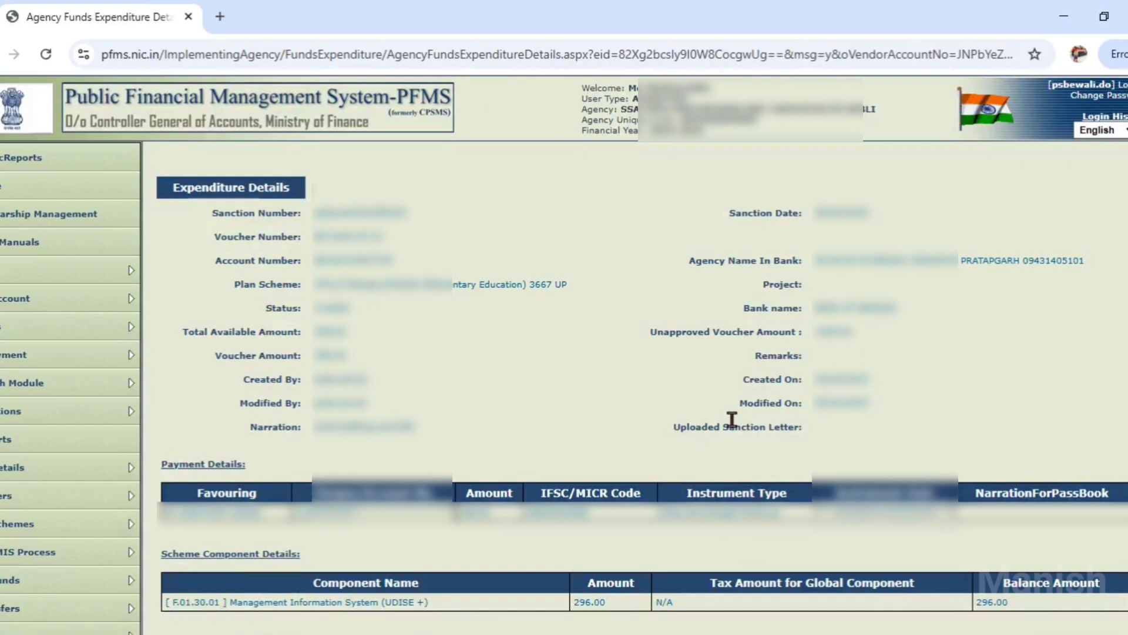
scroll(732, 419, "down", 7)
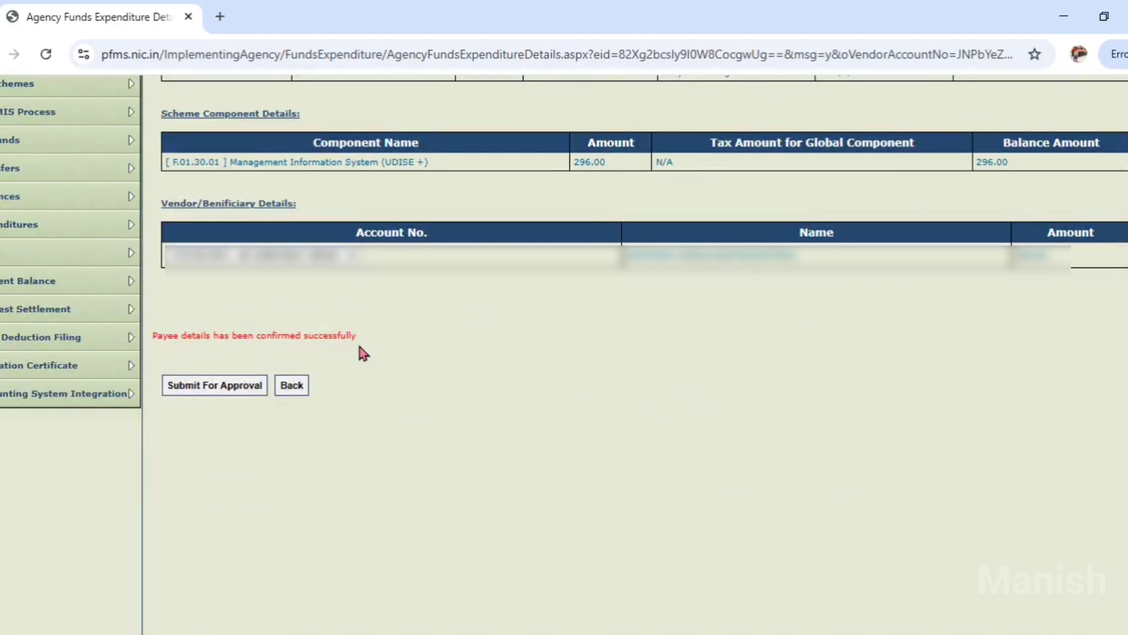
left_click(224, 391)
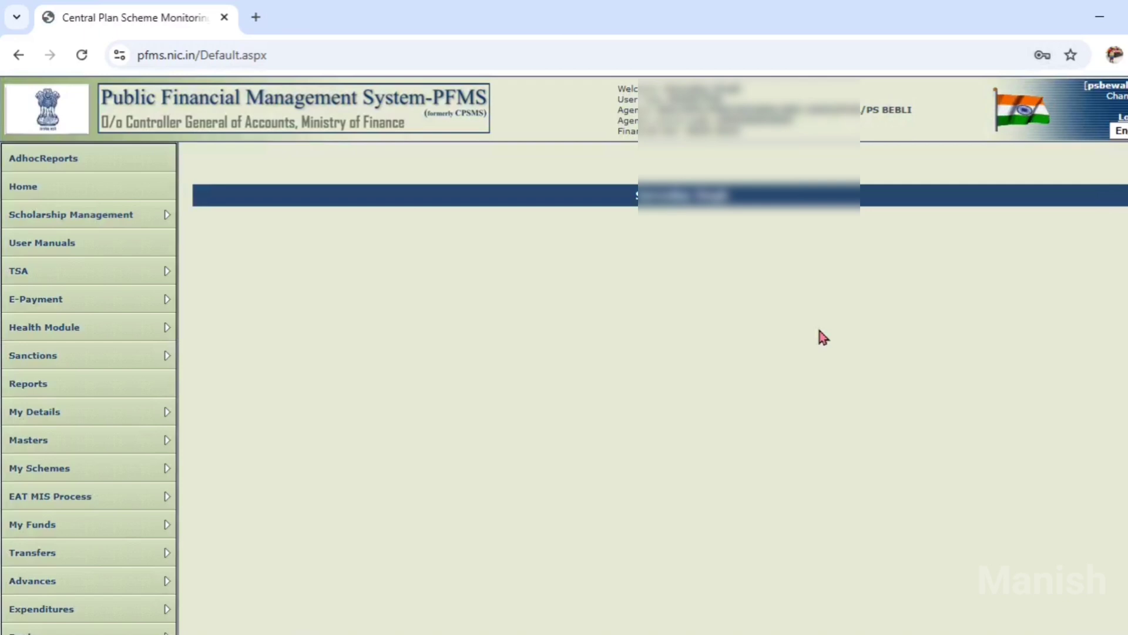
- Open expenditure management and search for expenditures with status Submitted under scheme UP113 - Samgra Shiksha (Elementary Education) 3667 UP
scroll(292, 400, "down", 3)
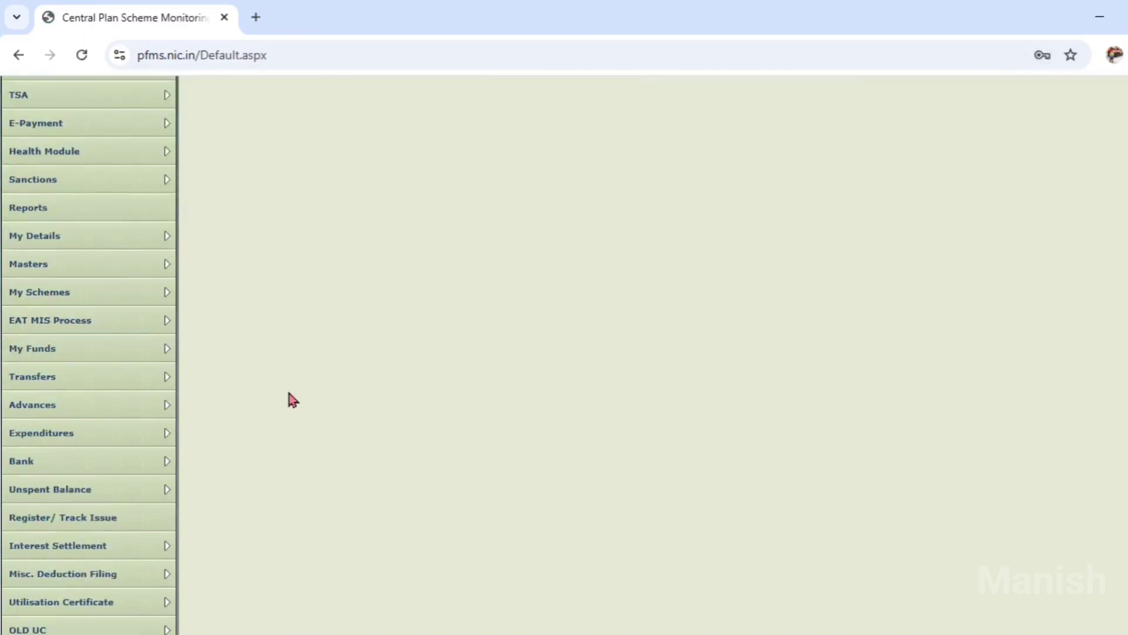
mouse_move(37, 440)
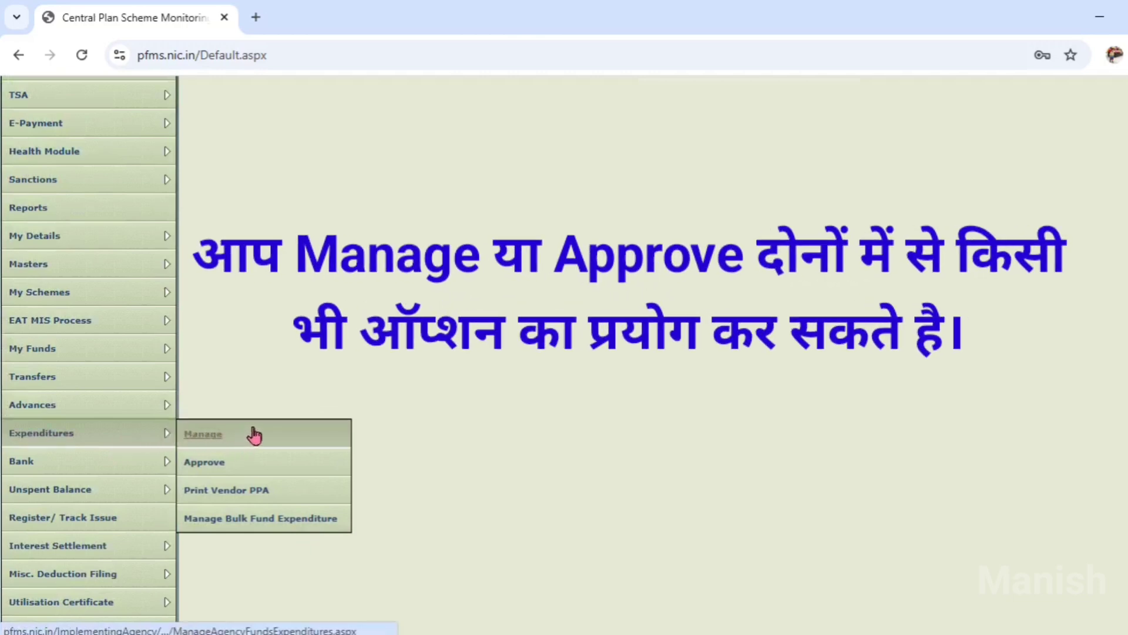
left_click(229, 444)
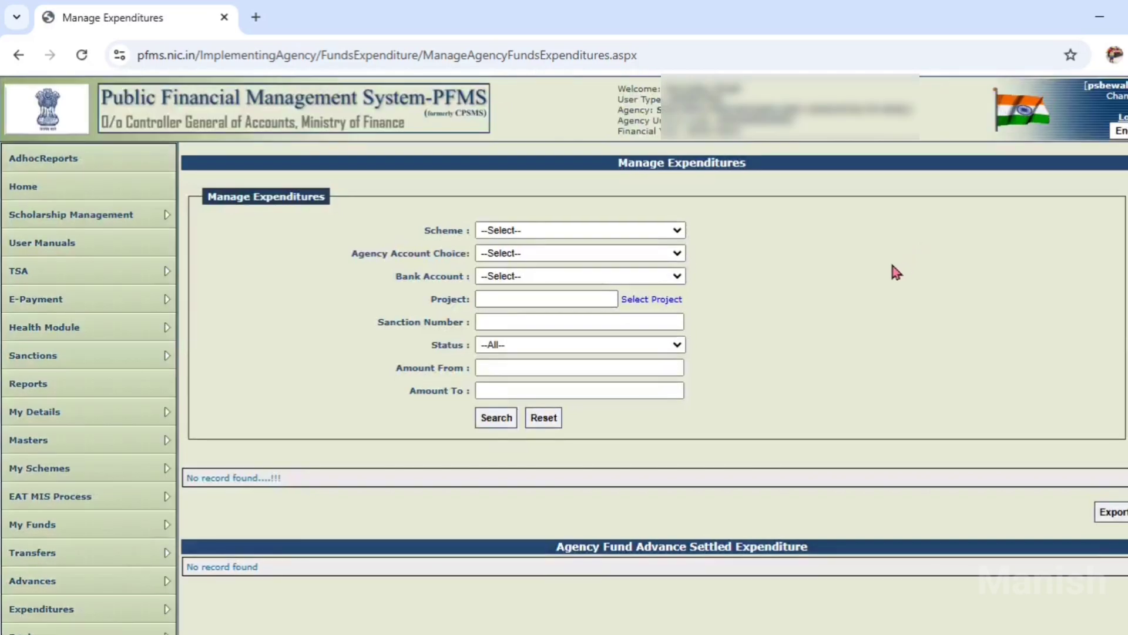
left_click(683, 230)
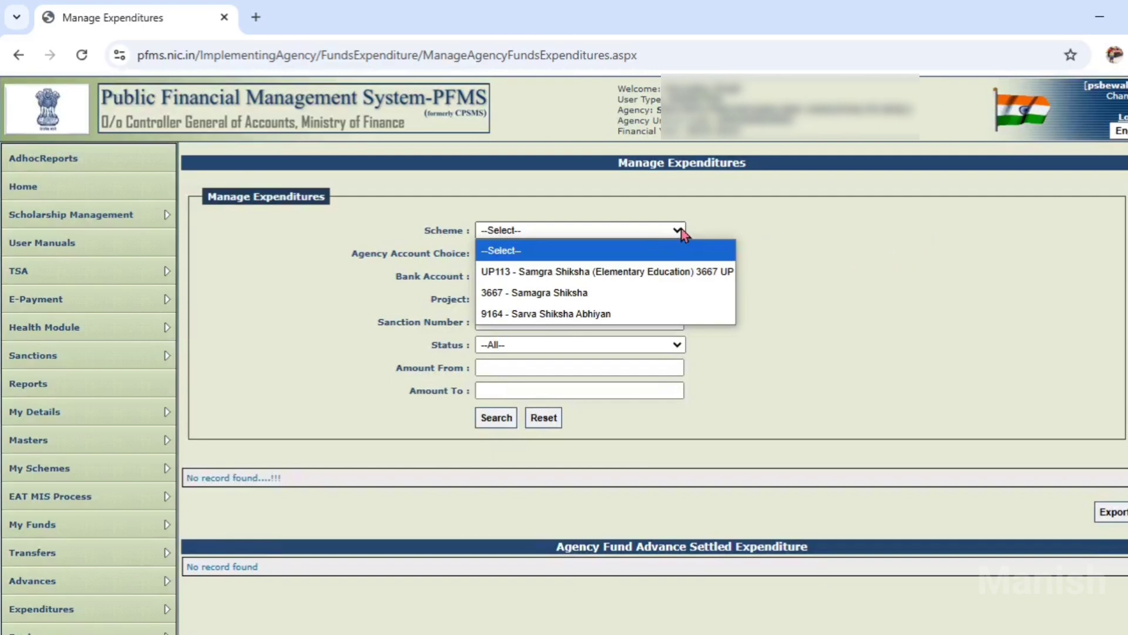
left_click(686, 271)
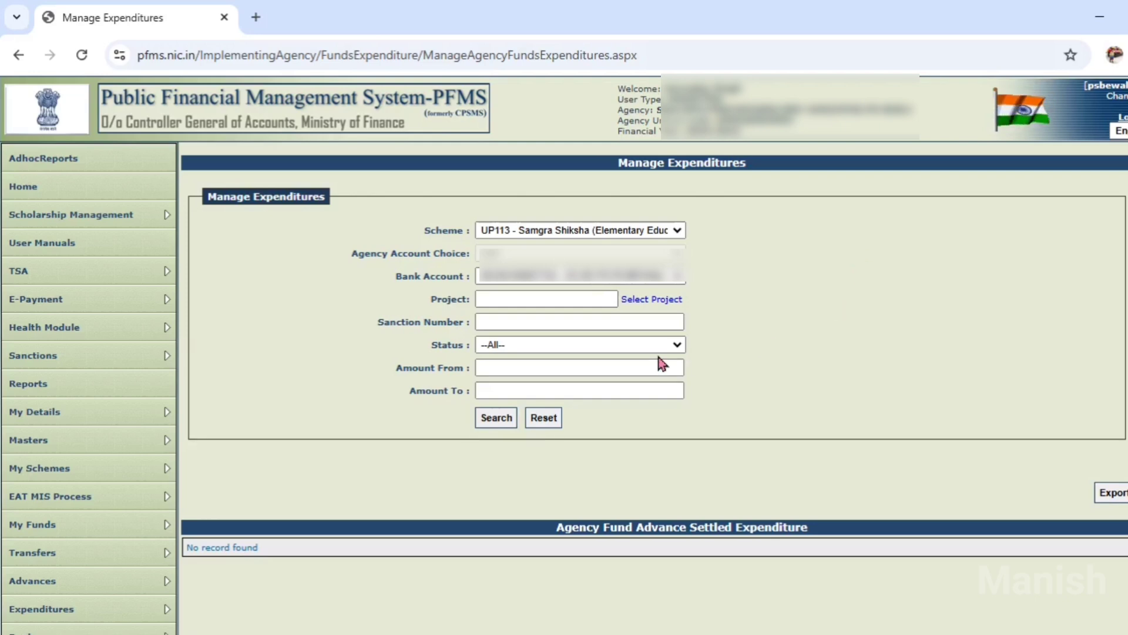
left_click(639, 343)
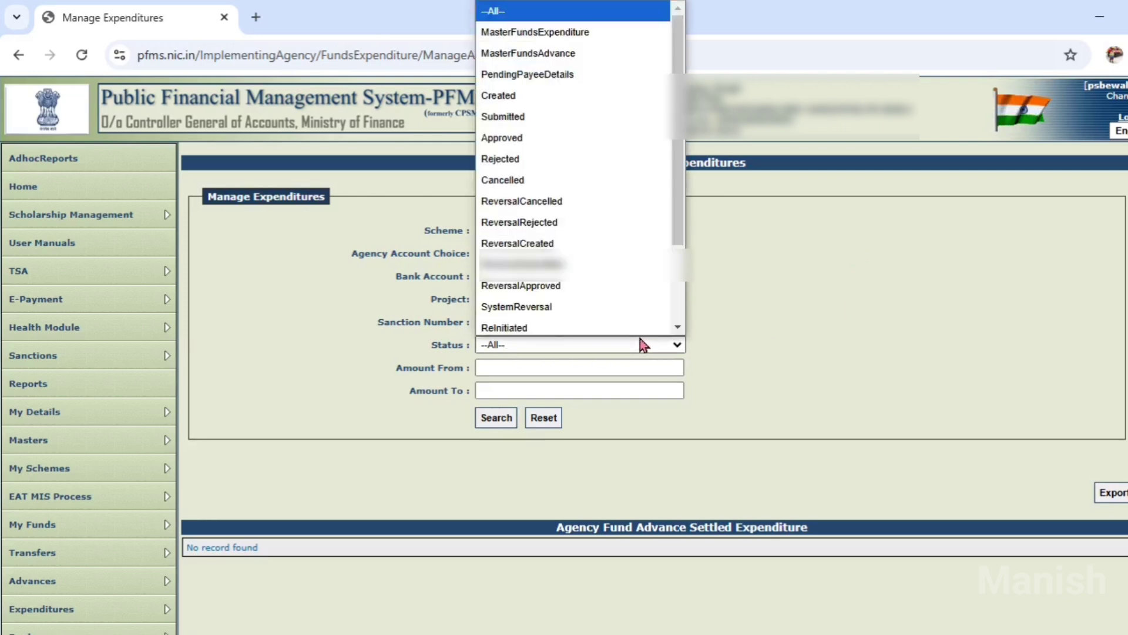
left_click(585, 119)
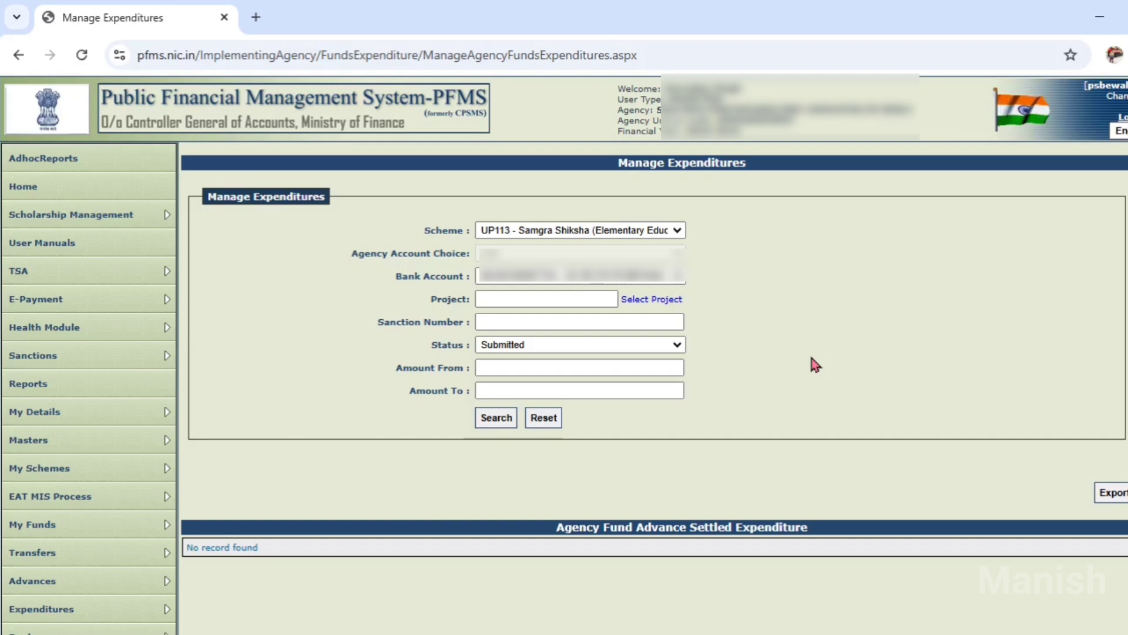
left_click(496, 418)
- Open the submitted 296.00 expenditure and approve it with the remark "approved", accepting the PPA processing notice
scroll(432, 466, "down", 1)
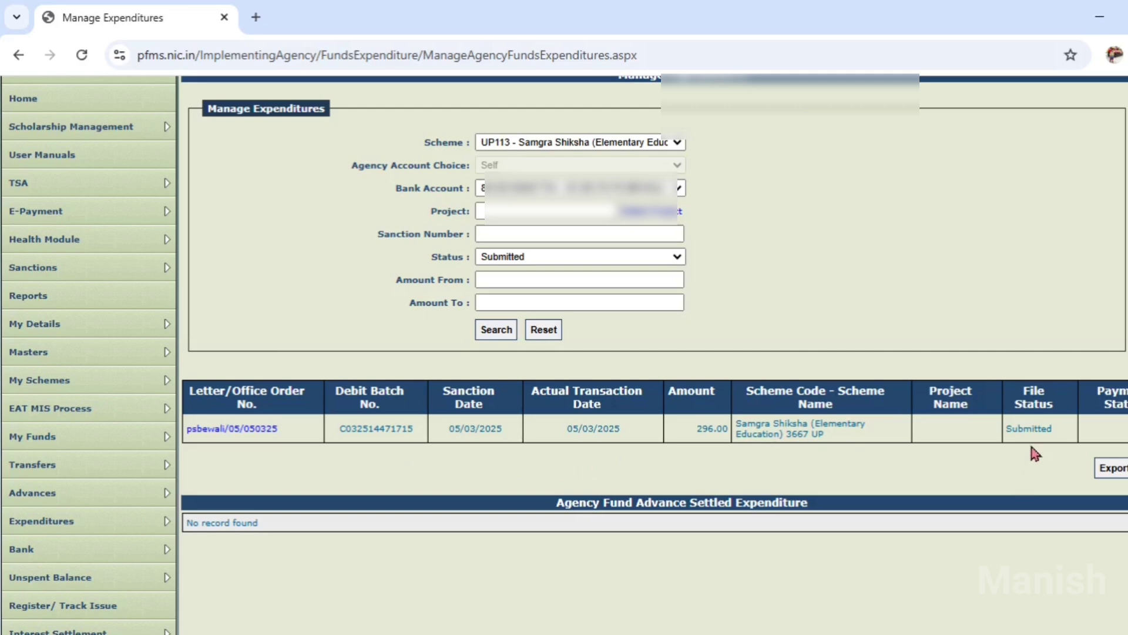
left_click(251, 428)
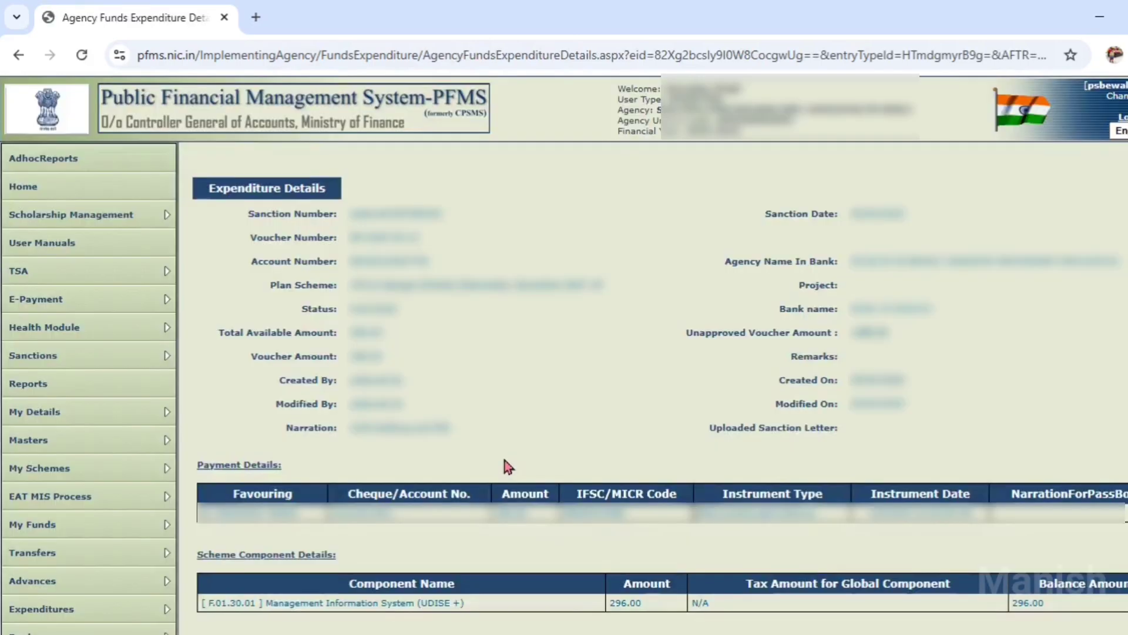
scroll(505, 460, "down", 5)
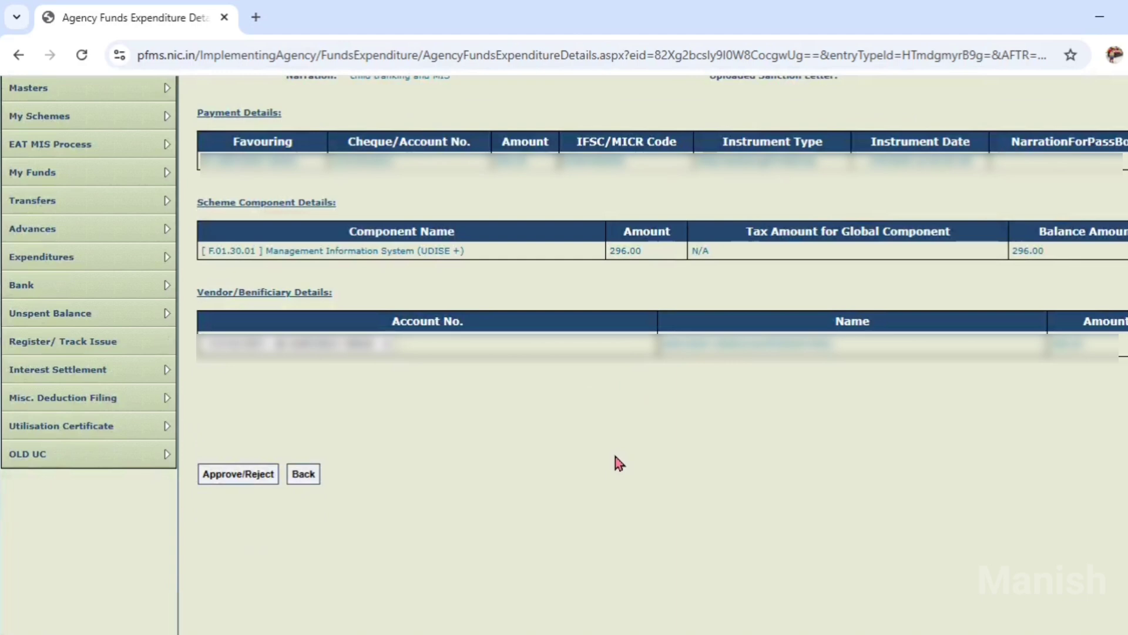
left_click(235, 473)
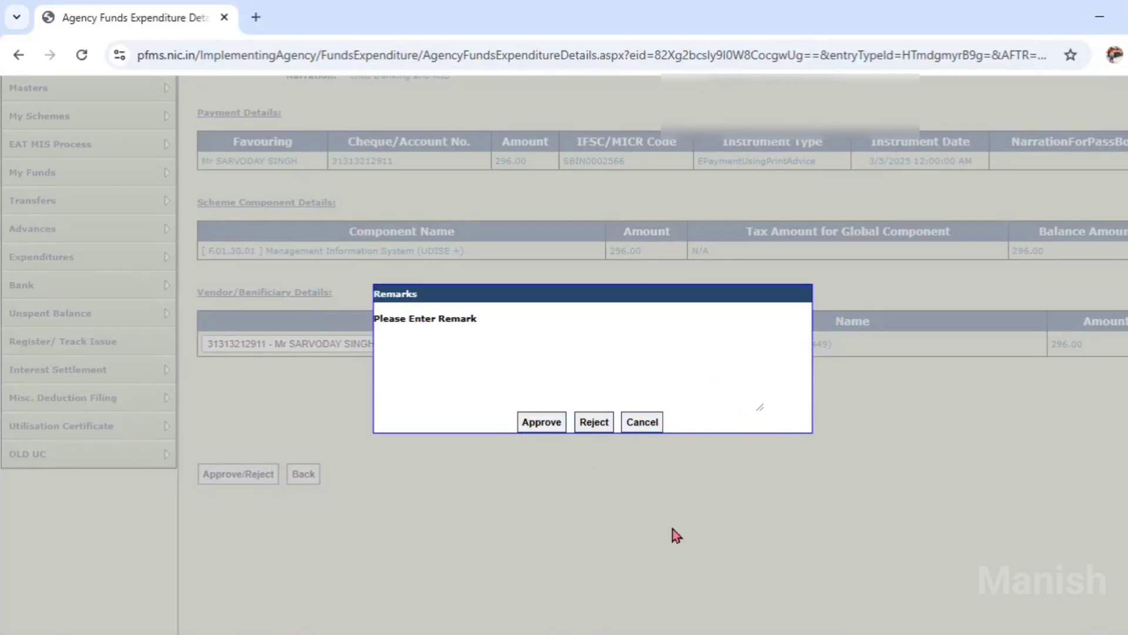
left_click(685, 363)
type("approved")
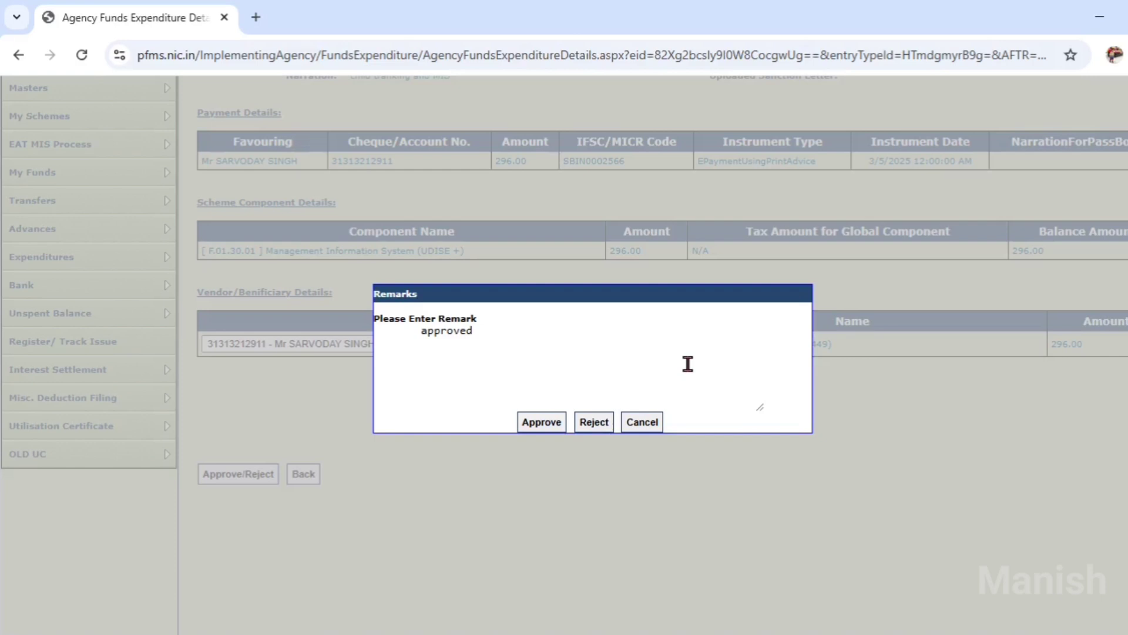
left_click(551, 423)
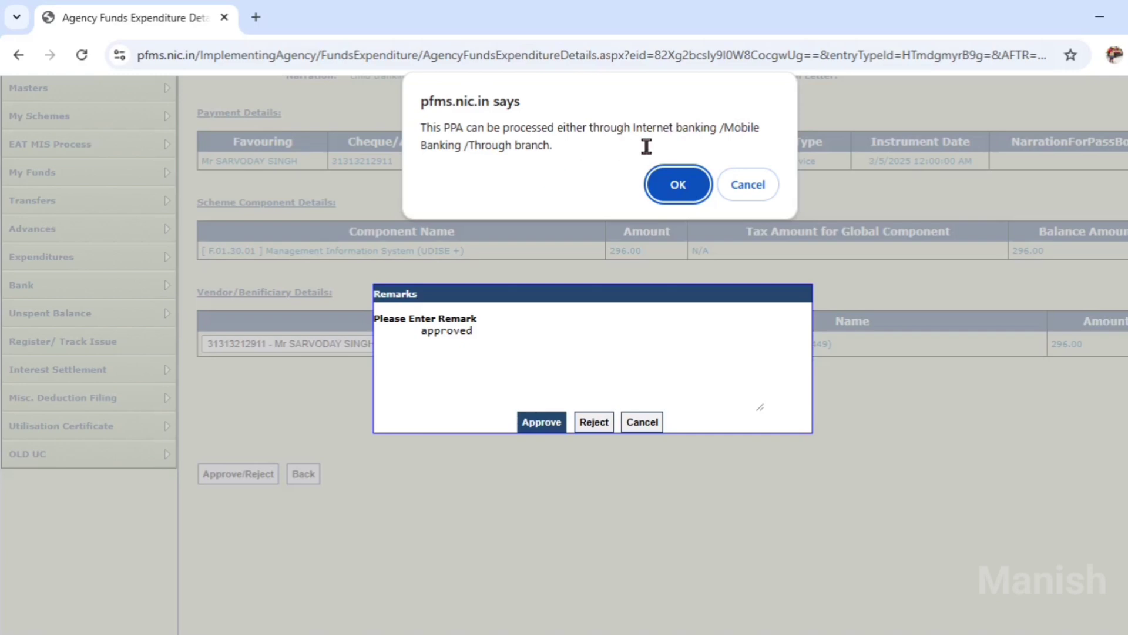
left_click(676, 182)
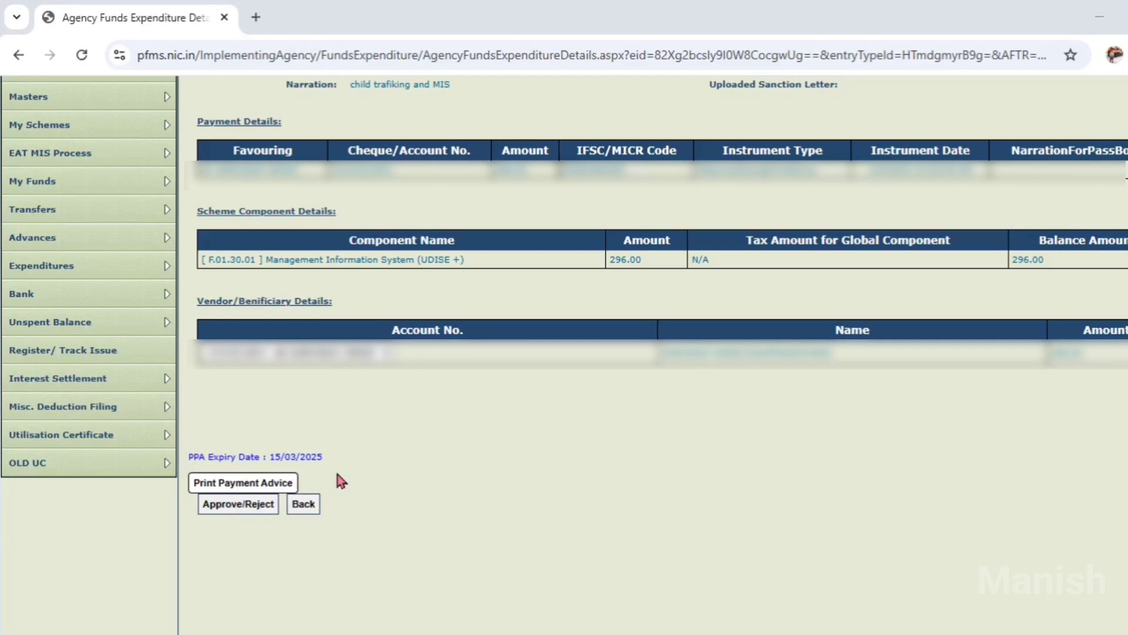
- Print the payment advice for the approved expenditure and save it as the PDF expenditure05 in the Videos folder
left_click(282, 484)
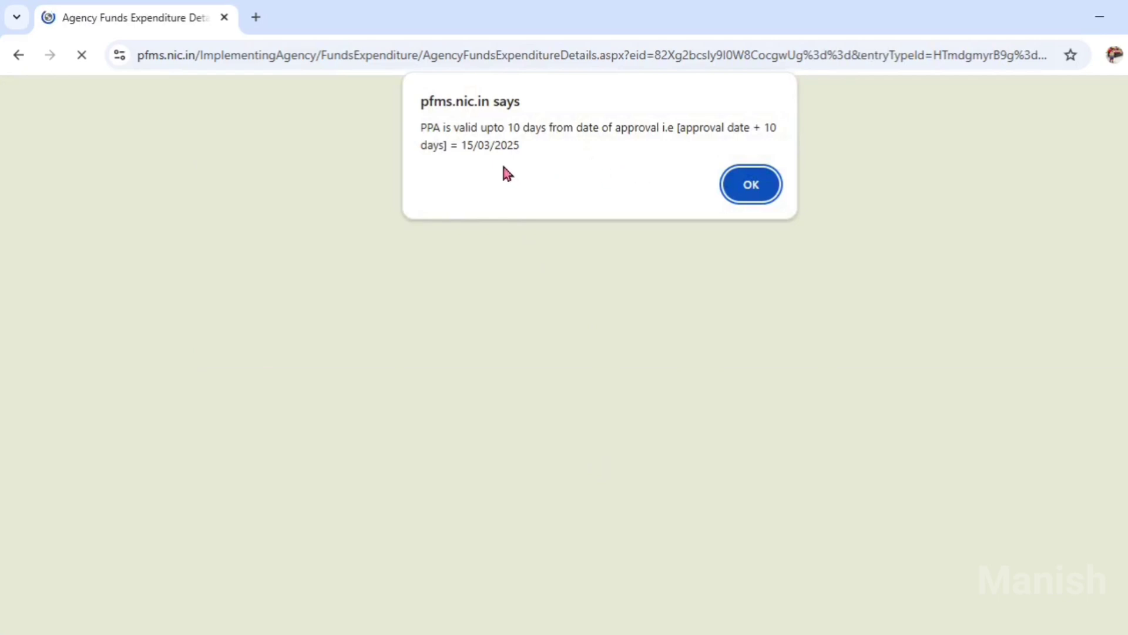
left_click(765, 182)
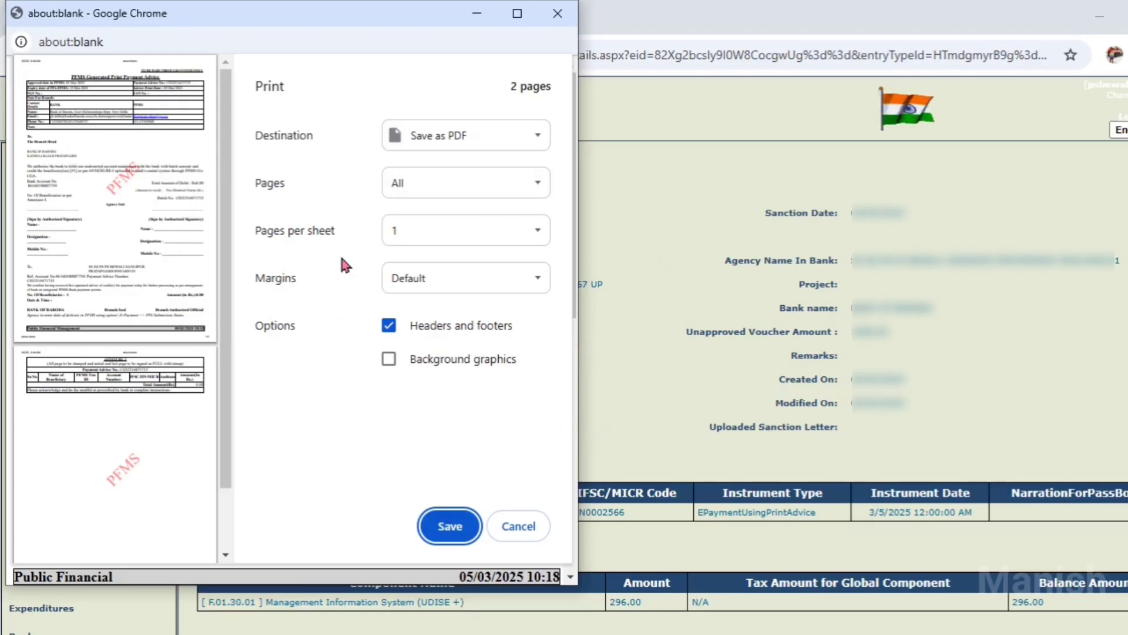
left_click(460, 527)
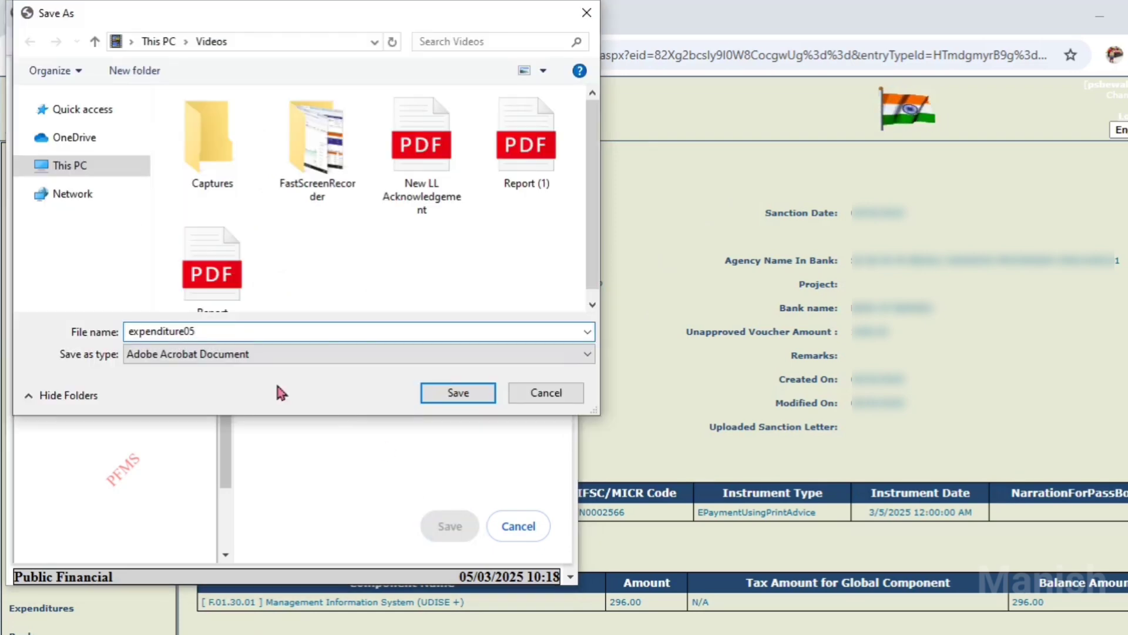
left_click(434, 392)
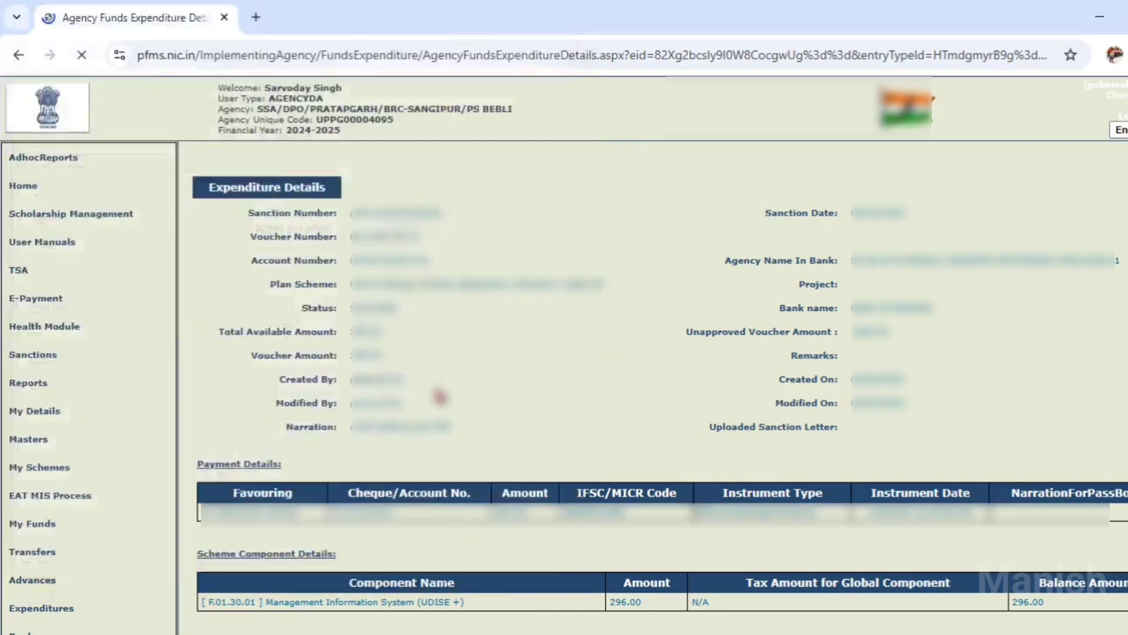